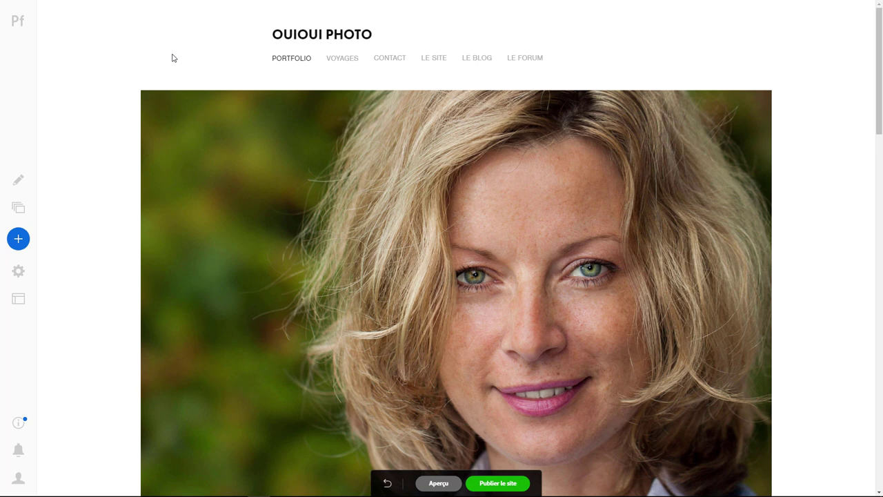
# Open Arrière-plan, couleurs et police under Intégralité du site in Personnaliser le design
pyautogui.click(19, 209)
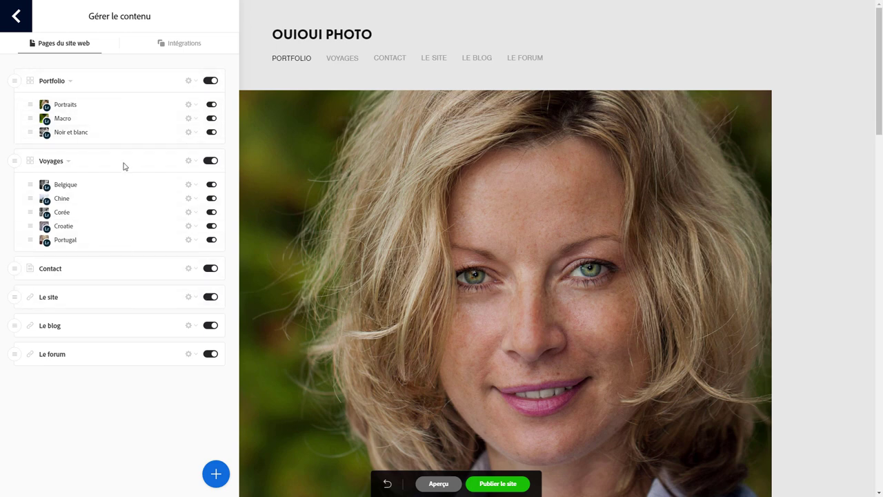
pyautogui.click(17, 18)
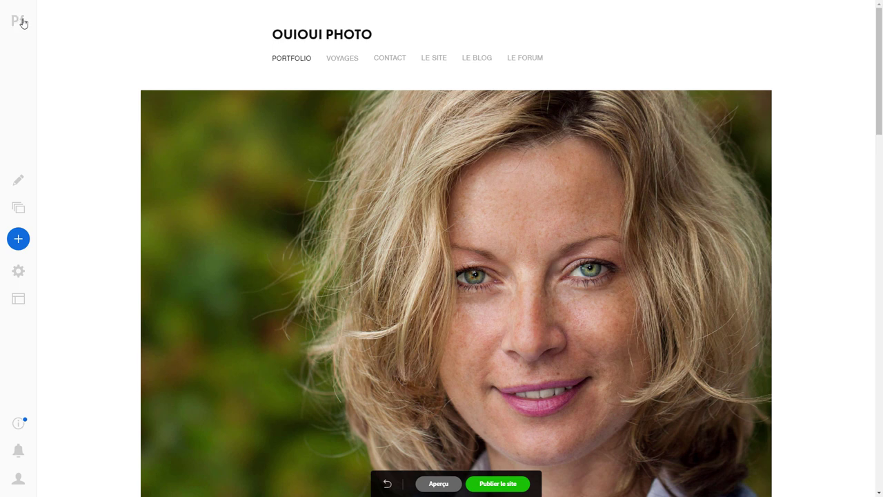
pyautogui.moveTo(291, 58)
pyautogui.click(19, 182)
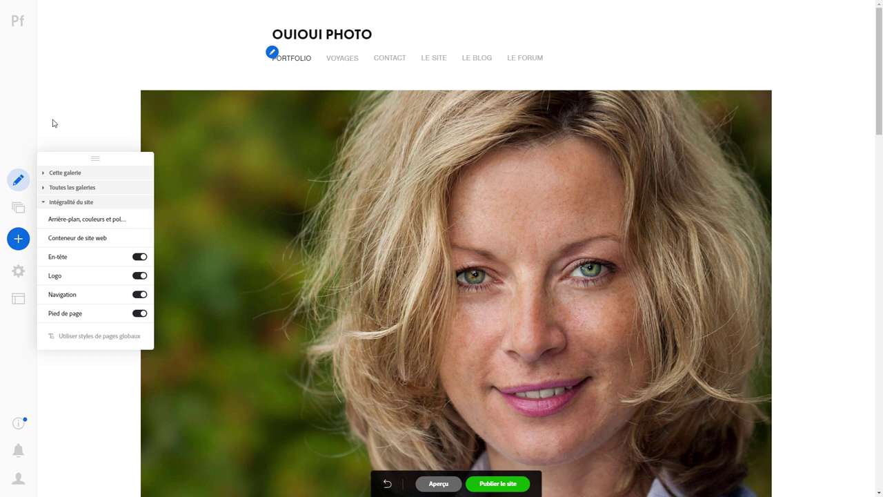
pyautogui.click(45, 202)
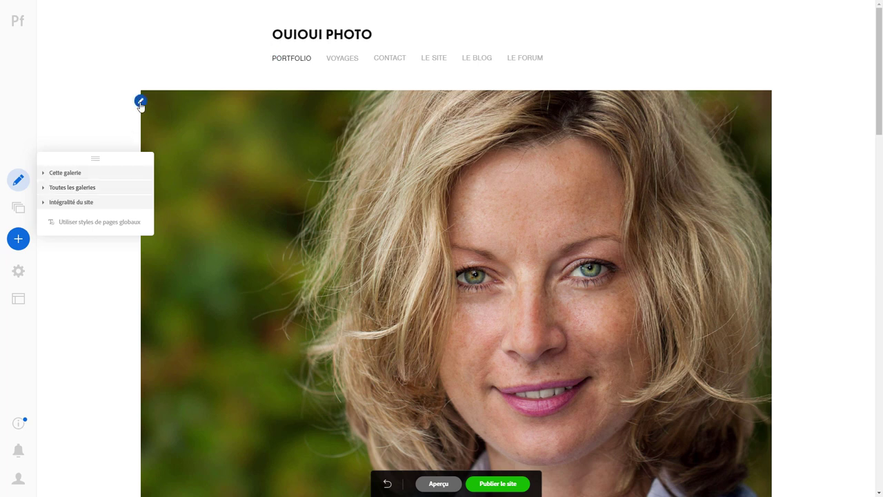
pyautogui.click(48, 203)
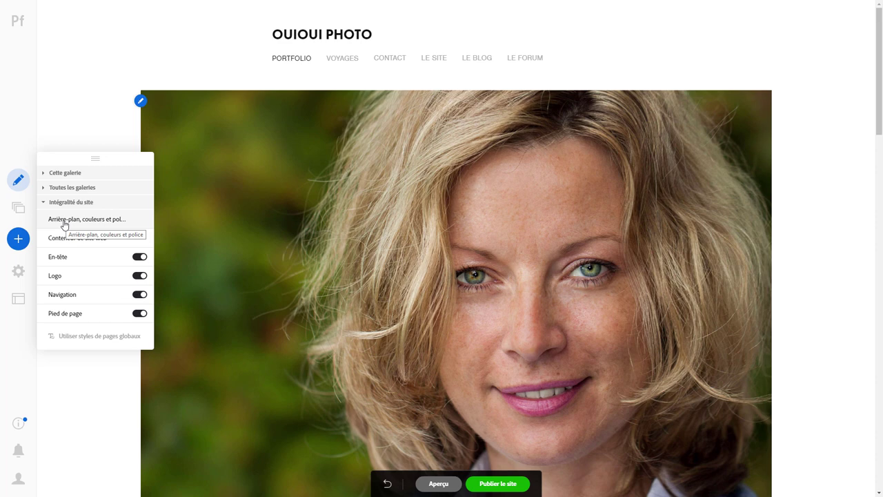
pyautogui.click(64, 219)
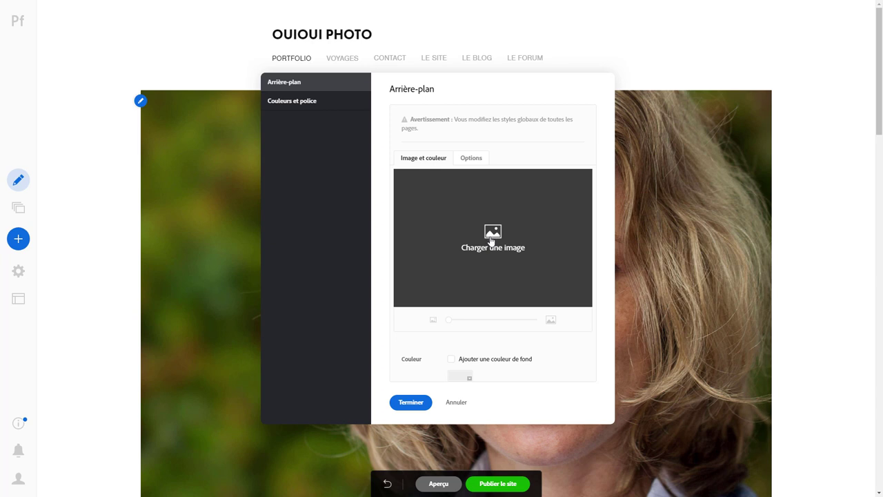
# Check the background Options tab, then switch to the Couleurs et police section
pyautogui.click(472, 159)
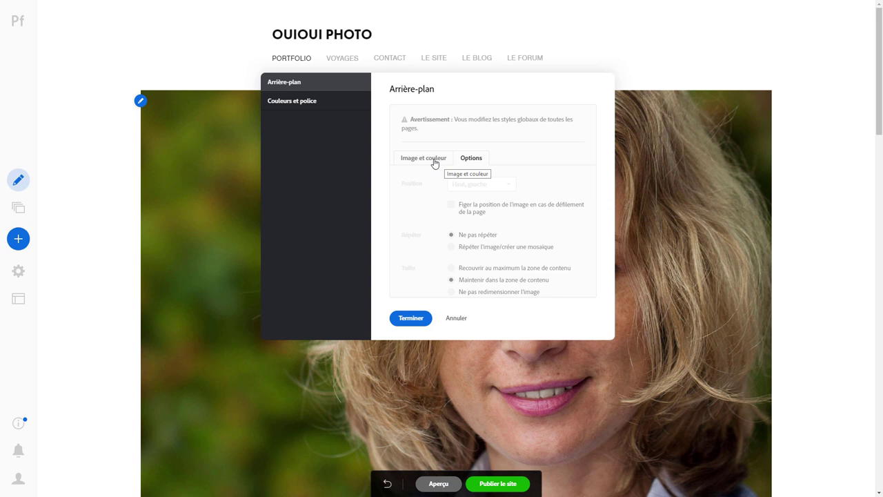
pyautogui.click(435, 163)
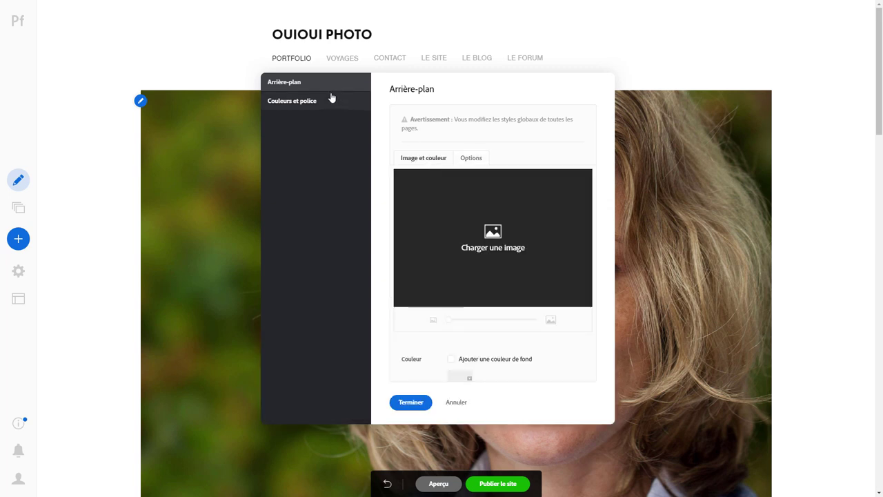
pyautogui.click(317, 103)
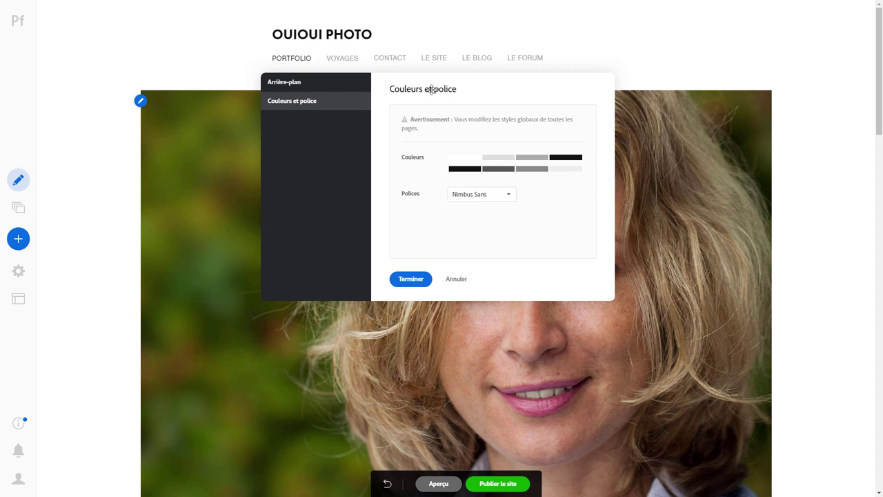
# Set the site font to Futura PT after briefly trying Helvetica
pyautogui.click(498, 198)
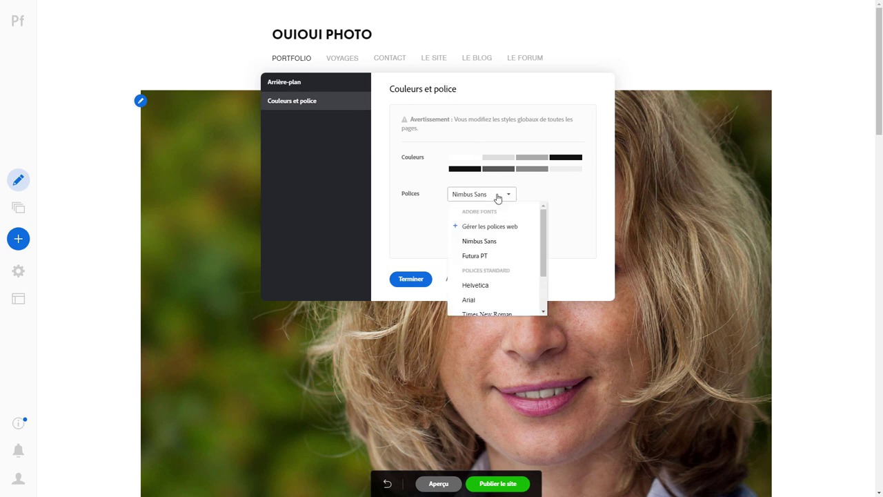
pyautogui.click(483, 257)
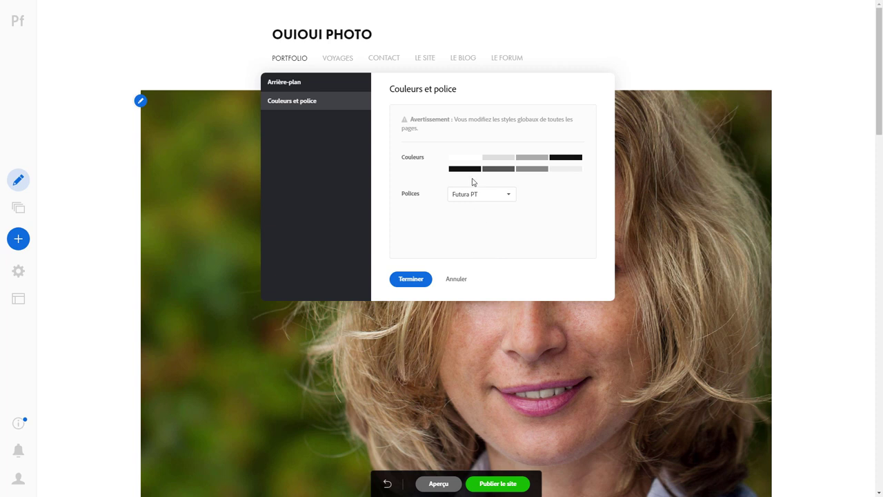
pyautogui.click(502, 196)
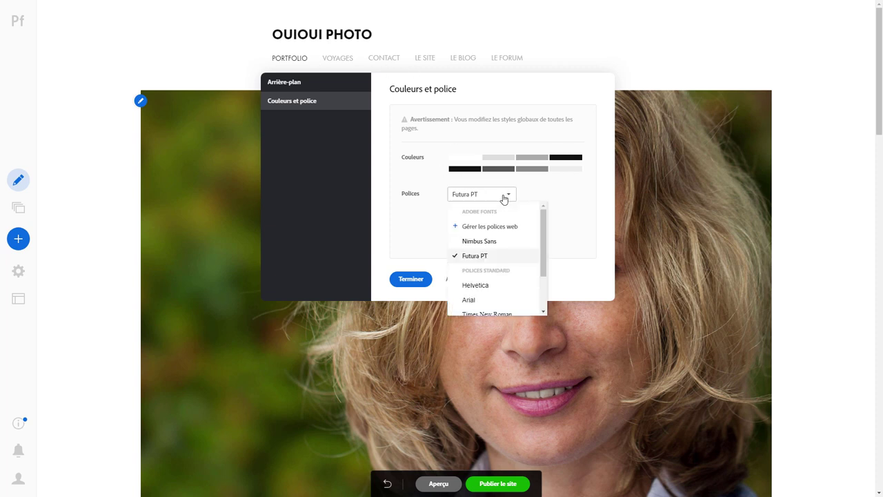
pyautogui.click(484, 286)
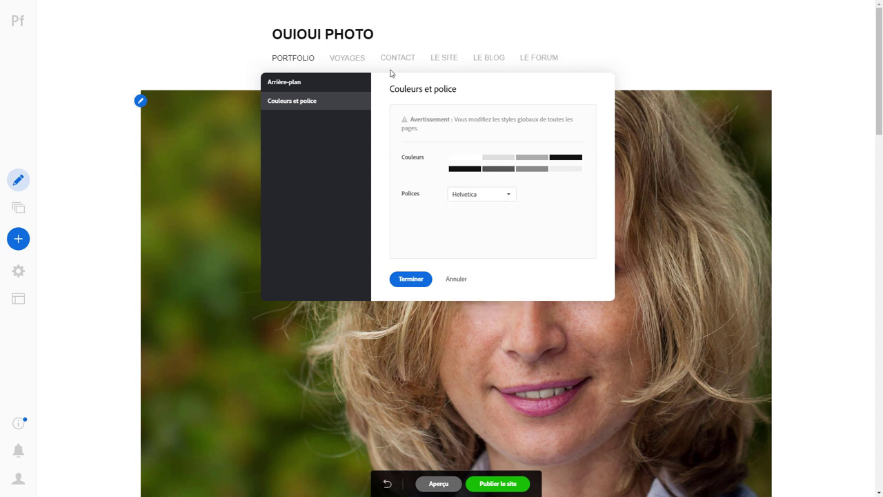
pyautogui.click(510, 199)
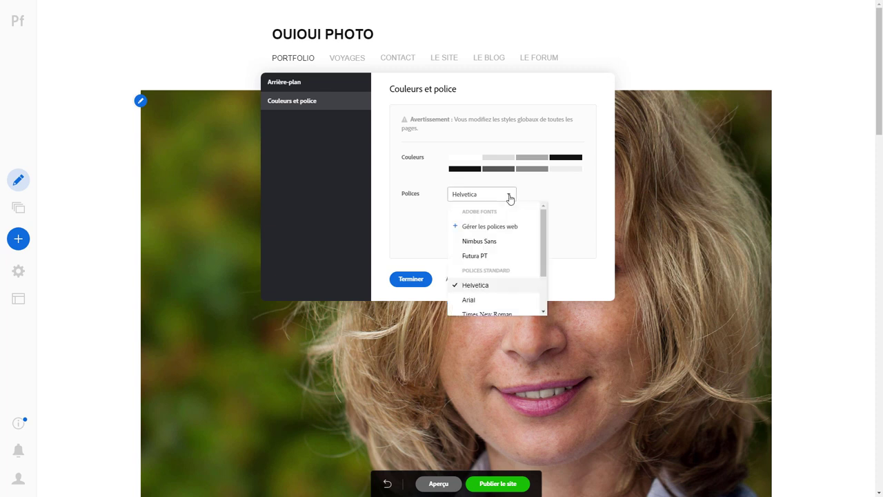
pyautogui.click(477, 255)
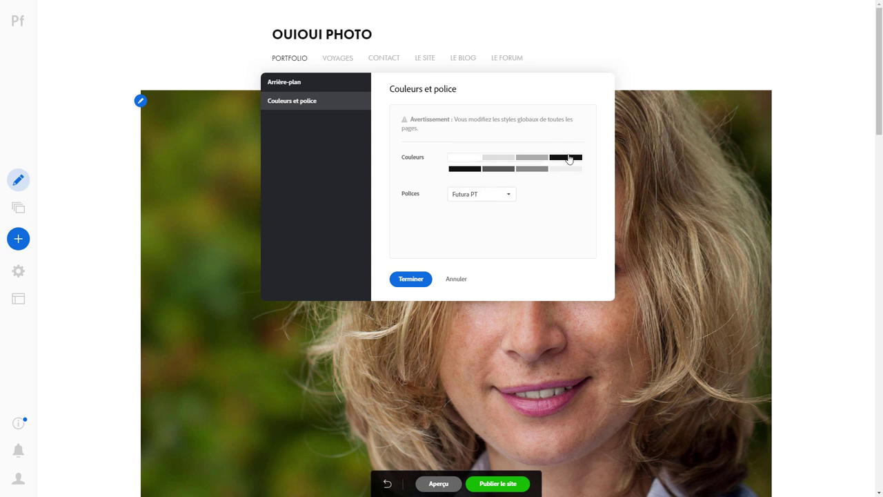
# Apply the black-background colour scheme after comparing it with the white one
pyautogui.click(481, 171)
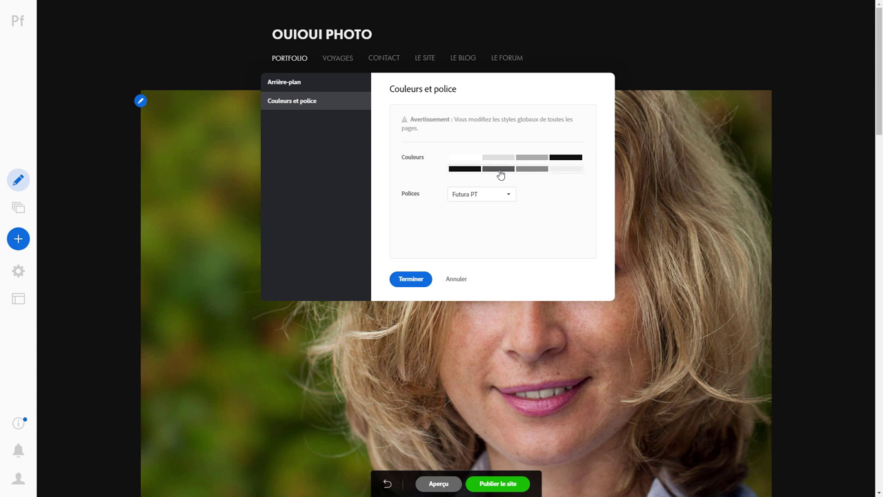
pyautogui.click(505, 160)
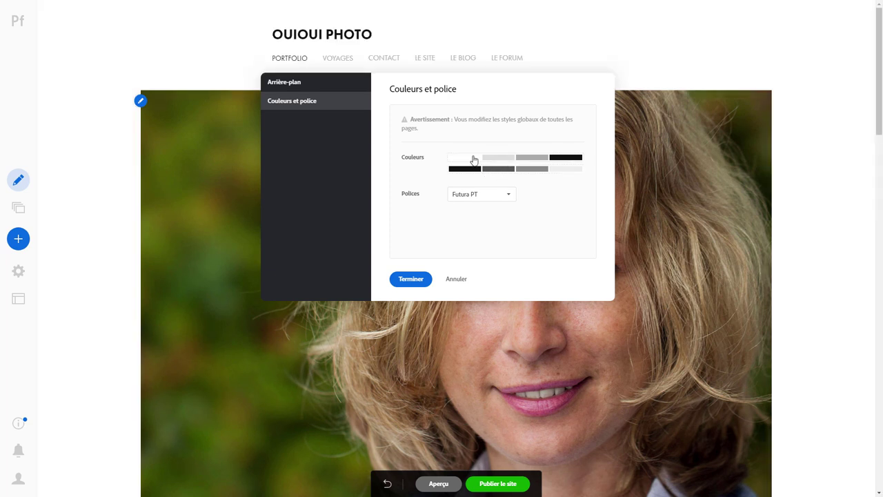
pyautogui.click(510, 171)
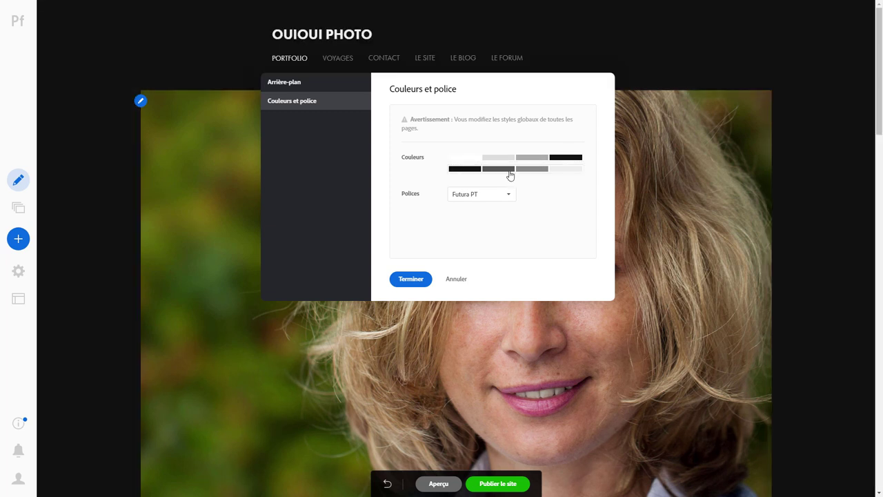
pyautogui.click(495, 158)
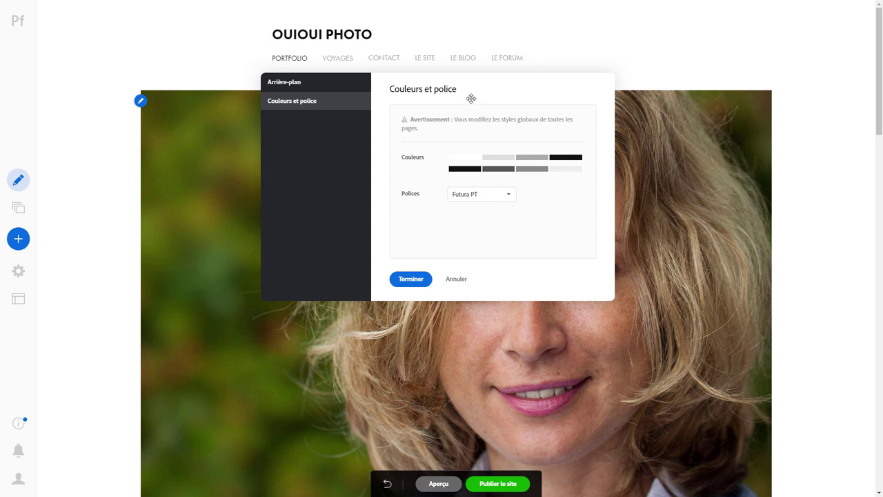
pyautogui.click(472, 172)
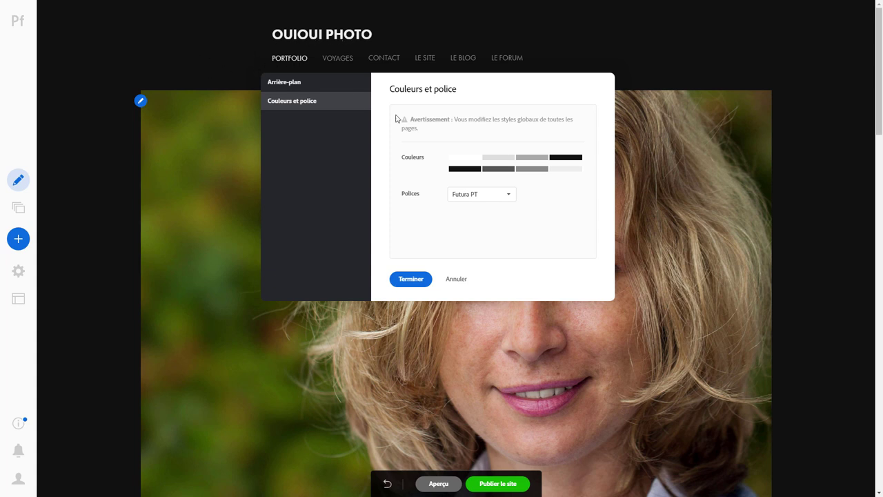
# Load the black-and-white seascape 'Photo' image as the site background
pyautogui.click(288, 84)
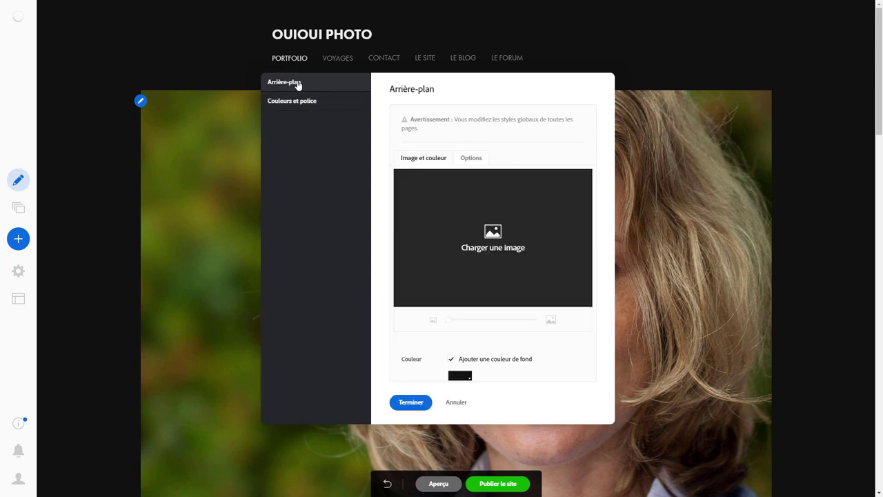
pyautogui.click(486, 241)
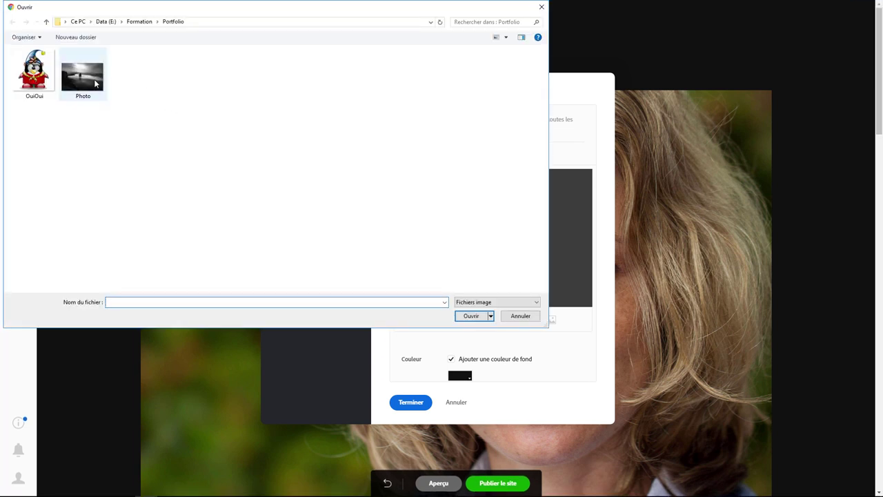
pyautogui.doubleClick(95, 77)
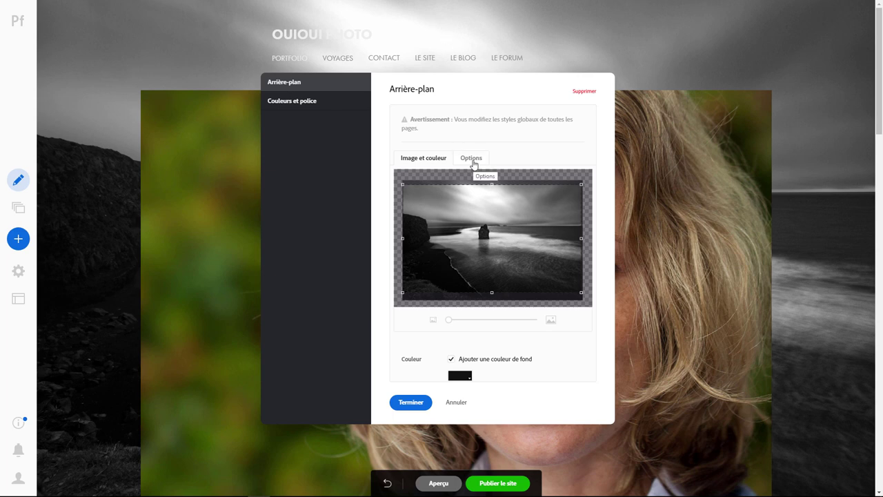
# Make the background image fixed while scrolling and sized to cover the whole area
pyautogui.scroll(-5, 816, 183)
pyautogui.click(471, 159)
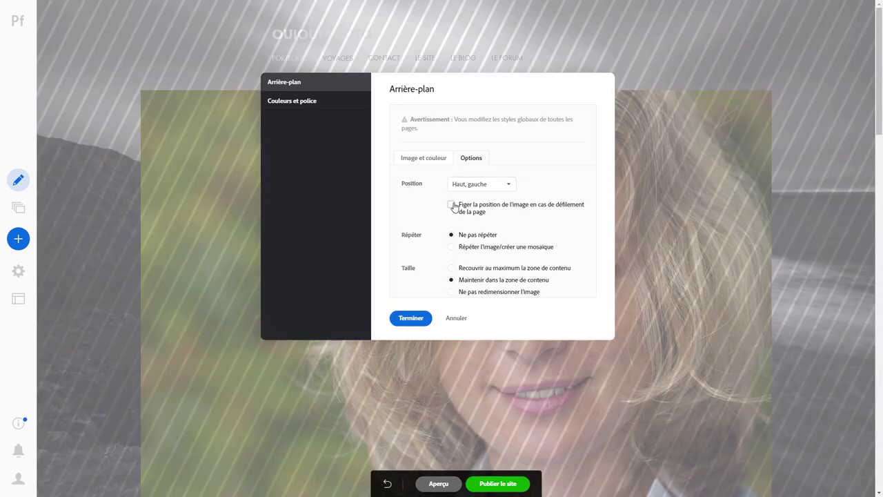
pyautogui.click(451, 205)
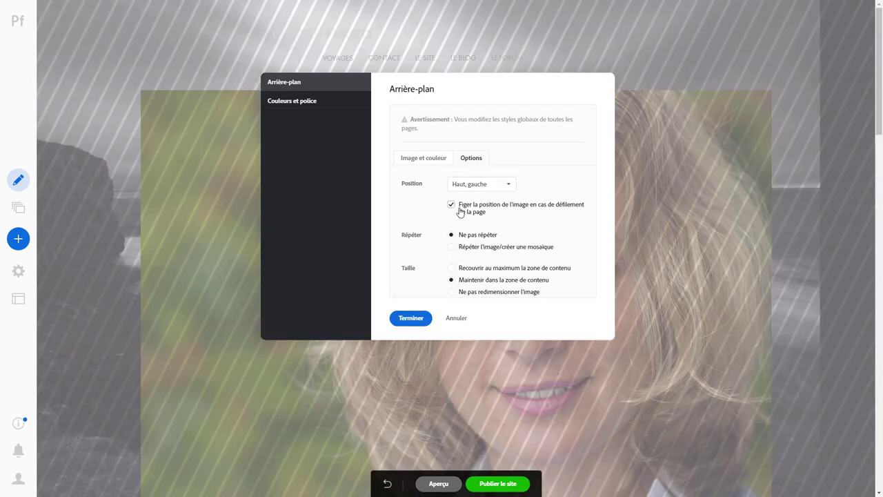
pyautogui.click(451, 268)
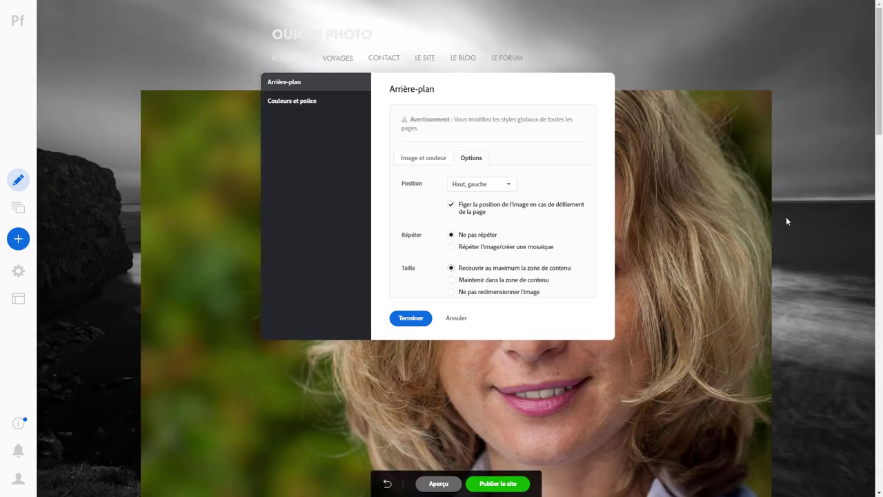
pyautogui.scroll(-5, 819, 221)
pyautogui.scroll(-5, 819, 221)
pyautogui.scroll(-5, 819, 220)
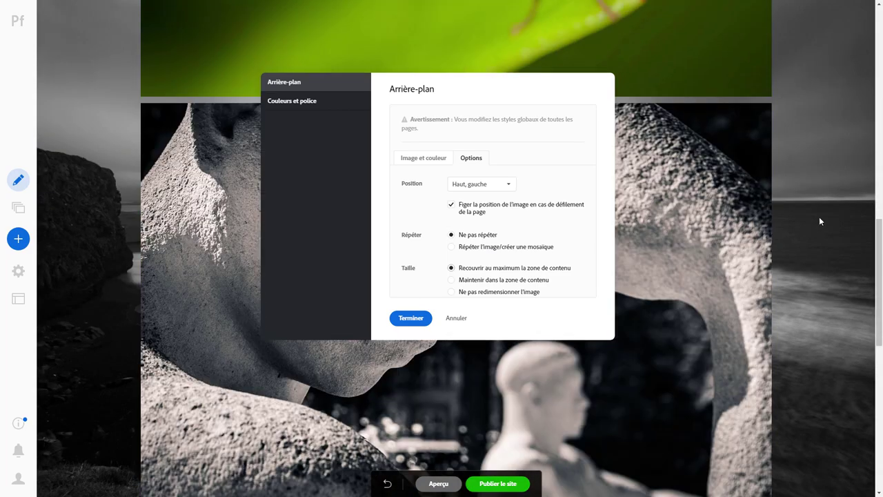
pyautogui.scroll(-3, 819, 221)
pyautogui.scroll(3, 820, 221)
pyautogui.scroll(5, 819, 221)
pyautogui.scroll(3, 819, 220)
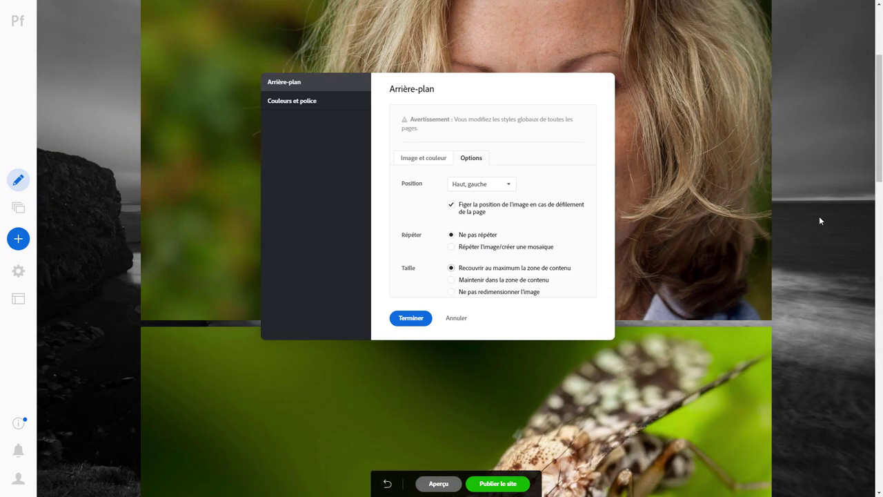
pyautogui.scroll(3, 820, 221)
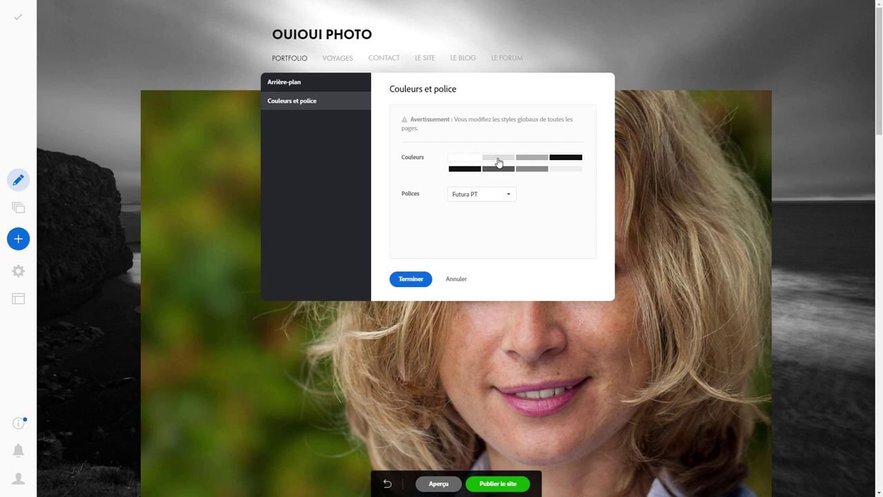
# Review the background and Couleurs et police sections, then close the global styles dialog
pyautogui.click(306, 89)
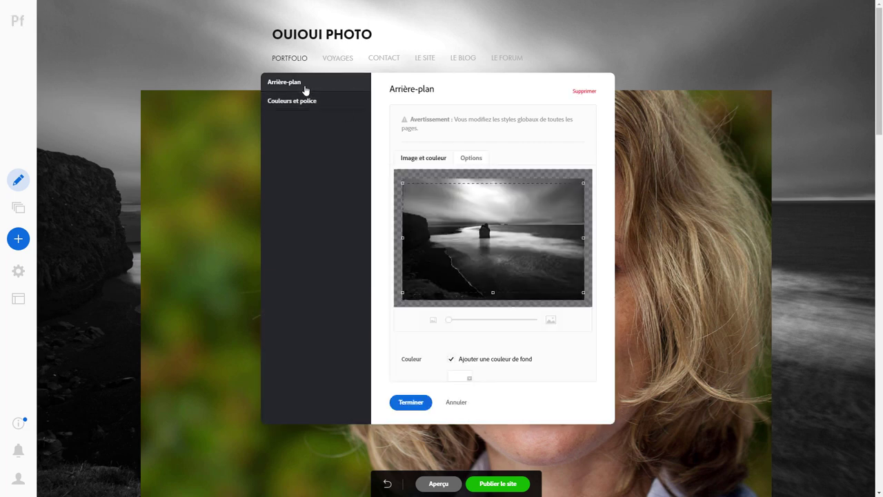
pyautogui.click(470, 159)
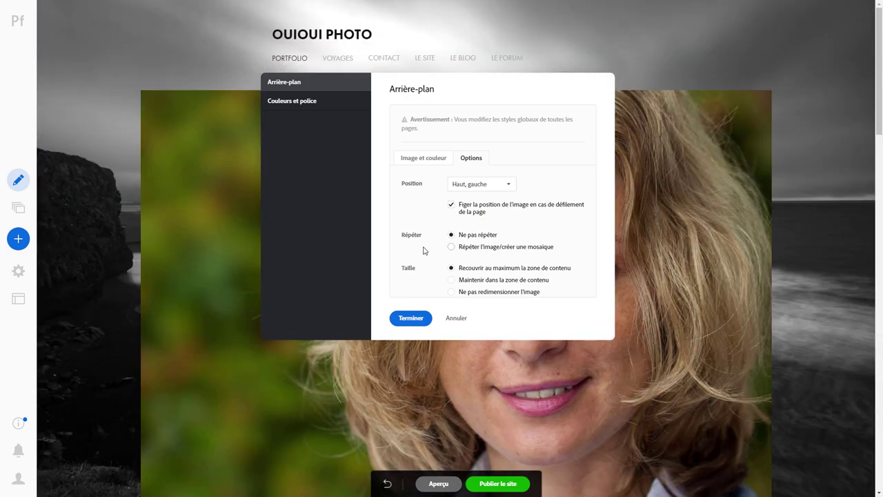
pyautogui.click(296, 104)
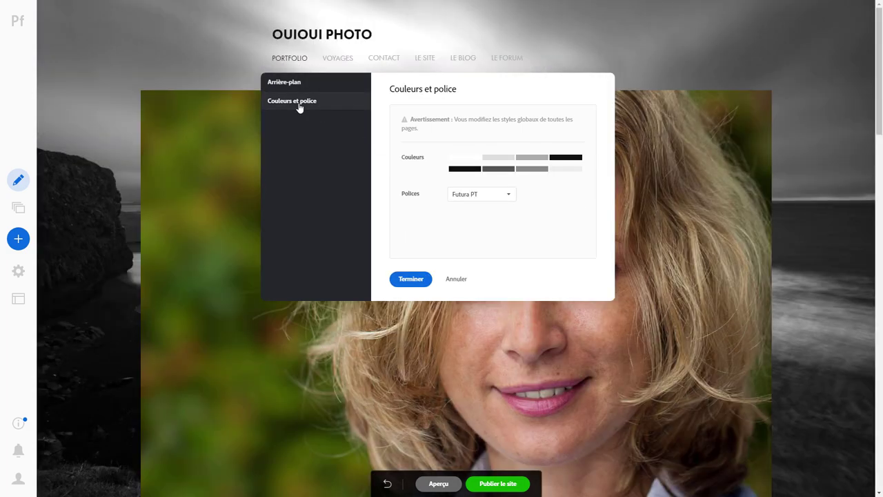
pyautogui.click(421, 281)
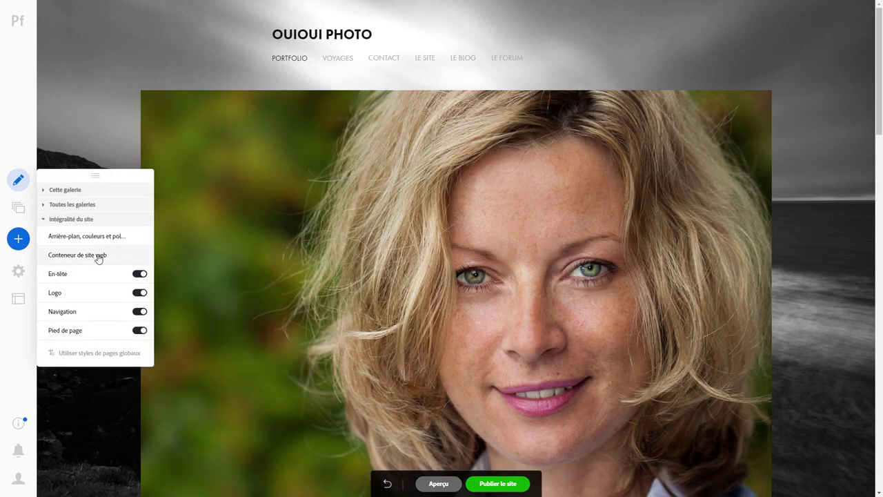
# Set the website container's maximum width to 1500 px, after trying 1200 and 2000
pyautogui.click(97, 255)
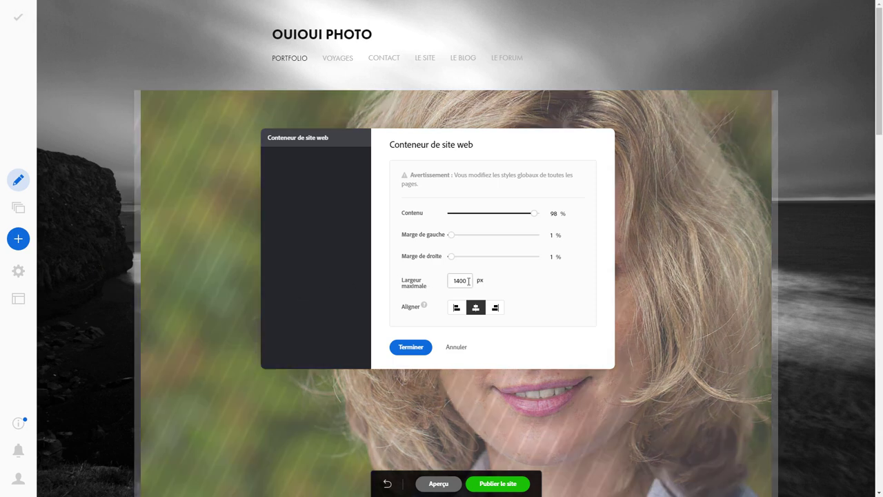
pyautogui.click(468, 281)
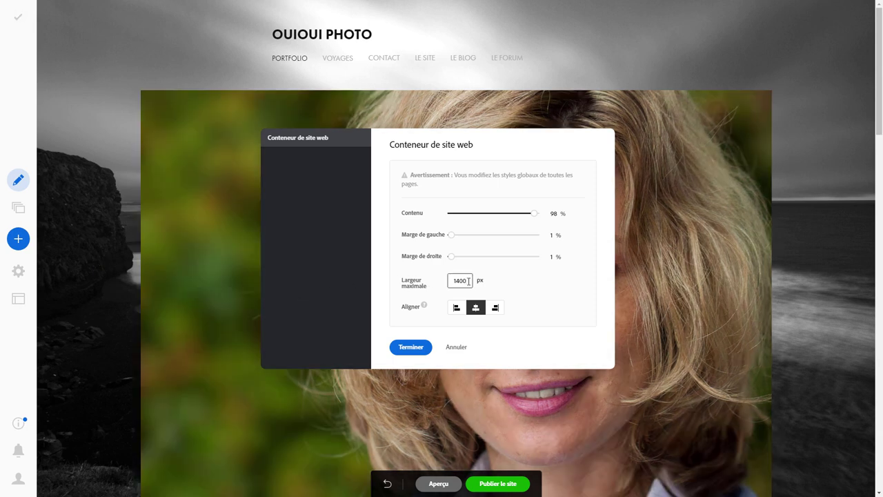
pyautogui.moveTo(469, 280); pyautogui.dragTo(442, 287)
pyautogui.write('1200')
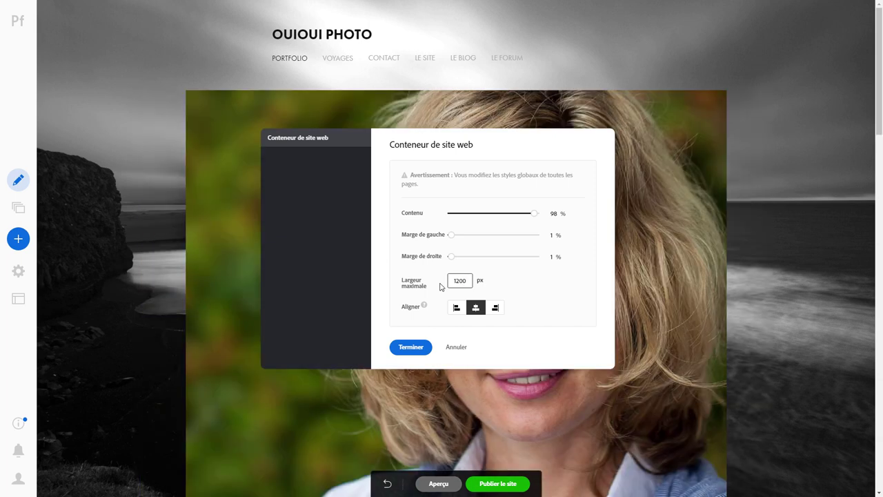
pyautogui.press('BackSpace')
pyautogui.press('BackSpace')
pyautogui.press('BackSpace')
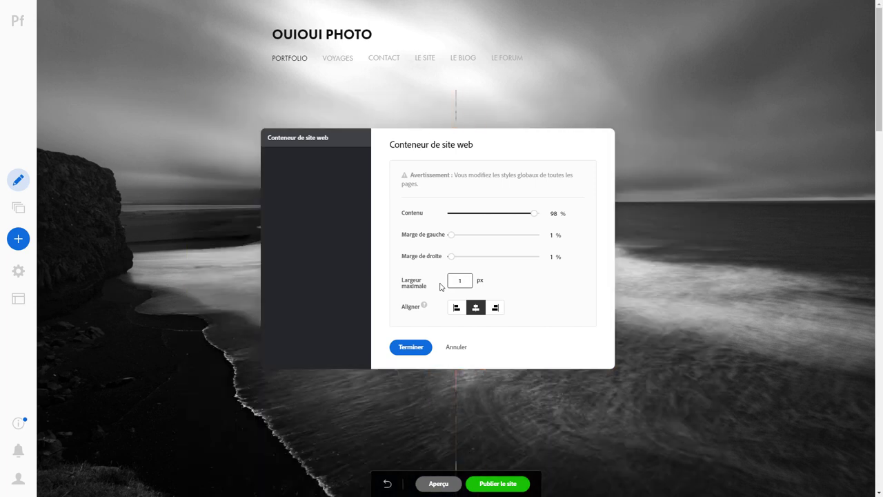
pyautogui.press('BackSpace')
pyautogui.write('200')
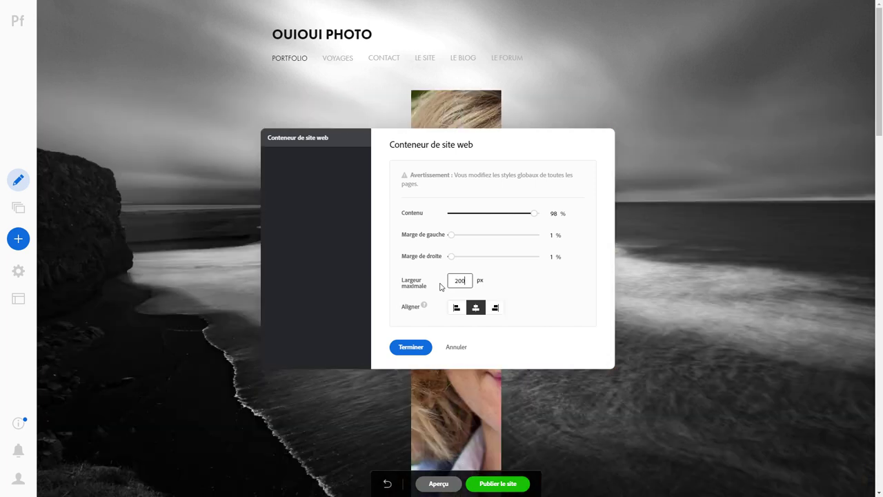
pyautogui.write('0')
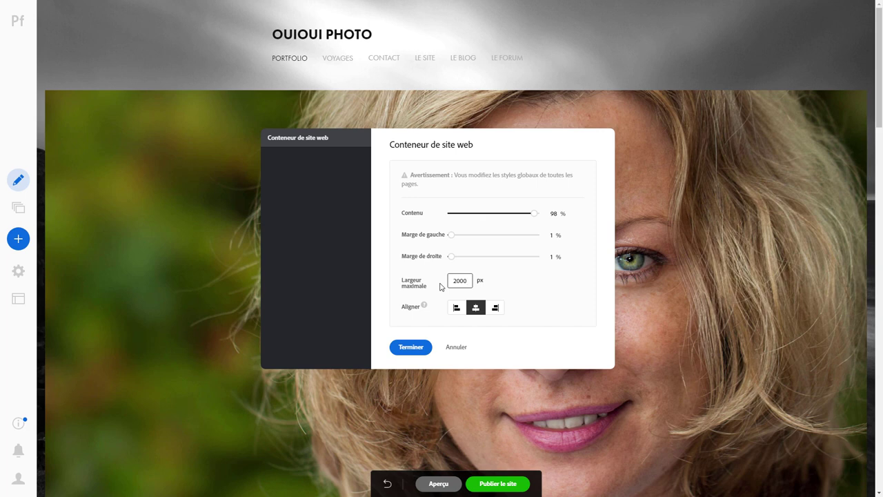
pyautogui.press('BackSpace')
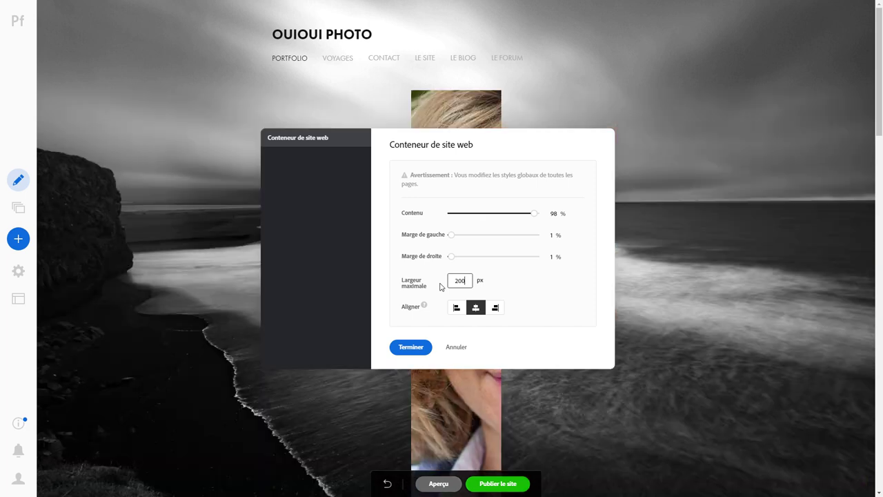
pyautogui.press('BackSpace')
pyautogui.press('BackSpace')
pyautogui.press('BackSpace')
pyautogui.write('1500')
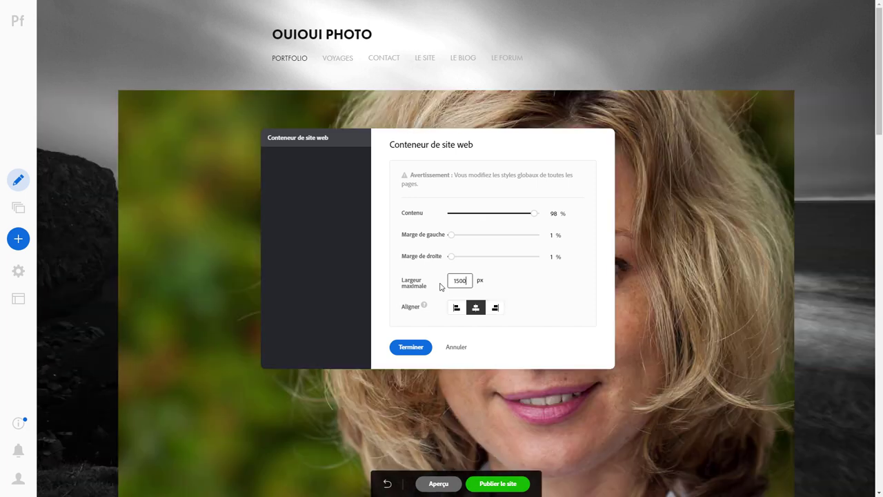
# Centre the container and set content to 100% with 0% left and right margins
pyautogui.click(456, 307)
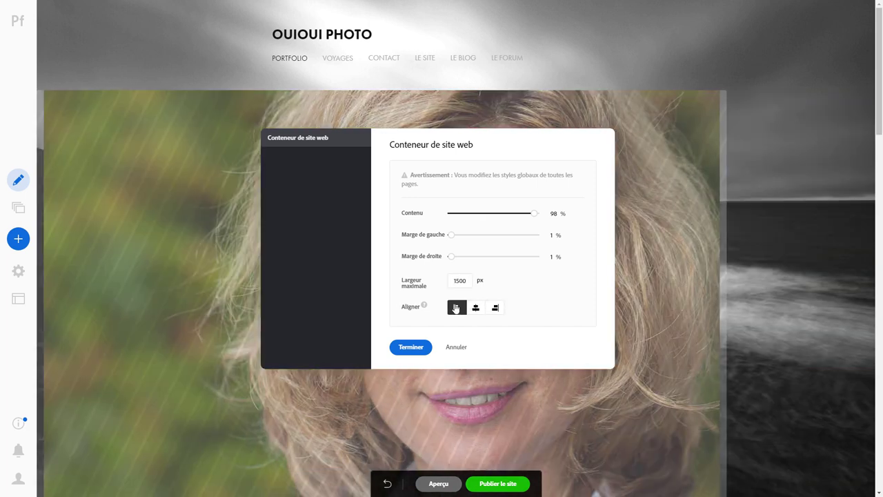
pyautogui.click(496, 309)
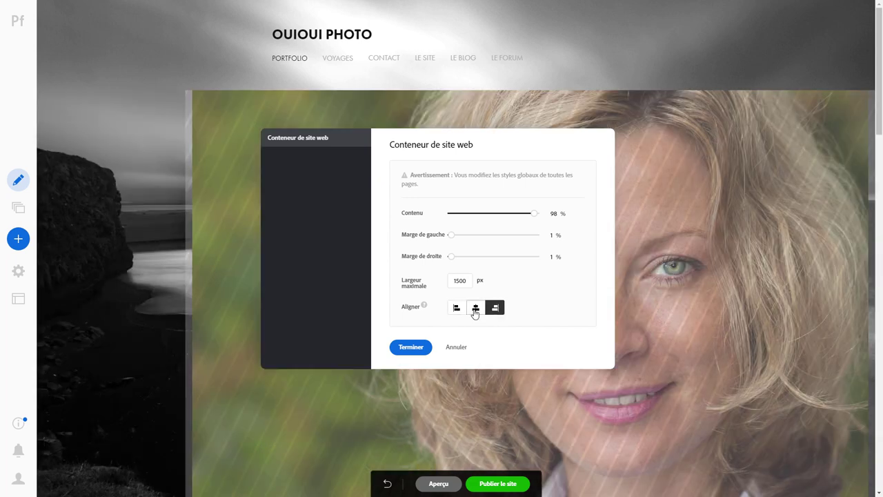
pyautogui.click(475, 309)
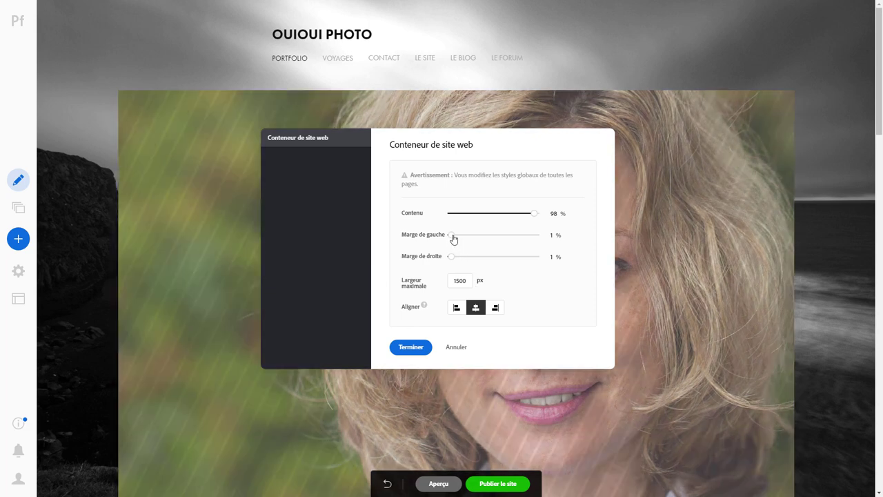
pyautogui.moveTo(452, 236)
pyautogui.mouseDown()
pyautogui.moveTo(466, 240)
pyautogui.moveTo(471, 263)
pyautogui.moveTo(442, 256)
pyautogui.mouseUp()
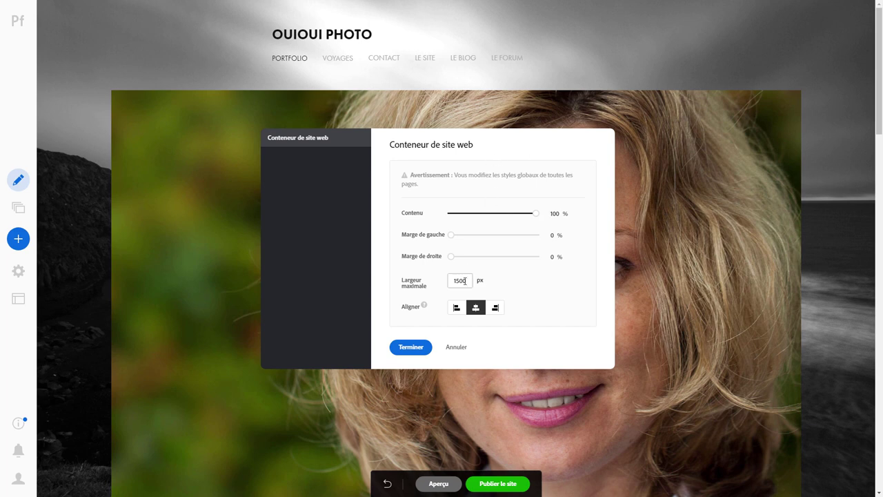
# Apply the container settings and toggle the header and OUIOUI PHOTO logo off and back on
pyautogui.click(416, 349)
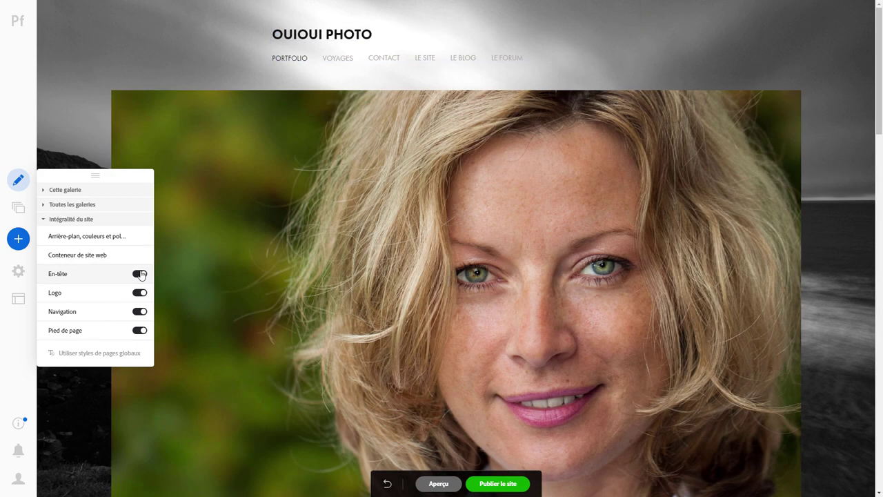
pyautogui.click(141, 274)
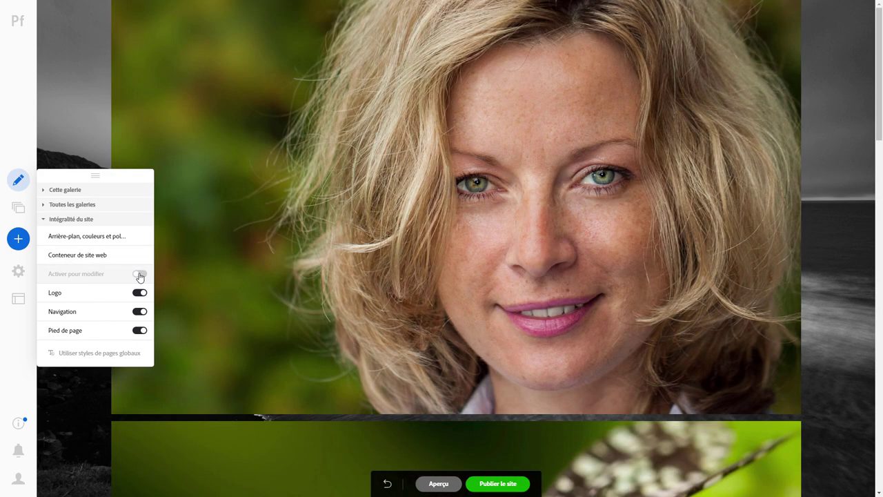
pyautogui.click(140, 275)
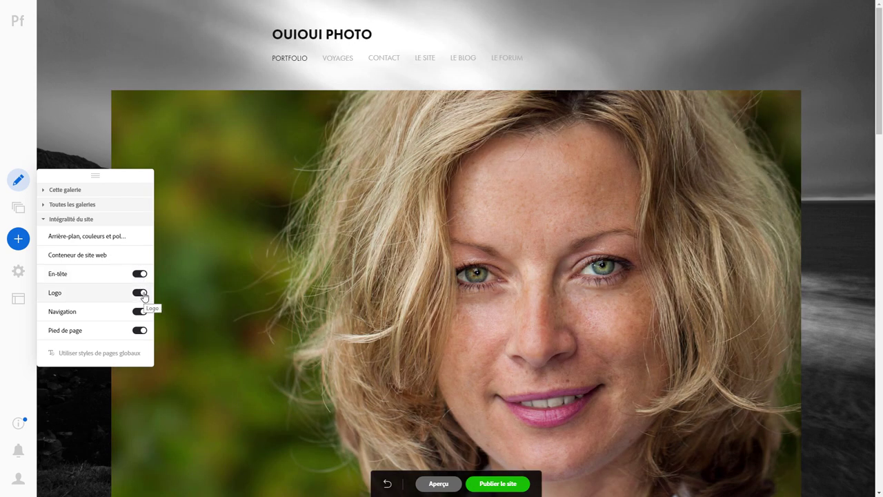
pyautogui.click(141, 293)
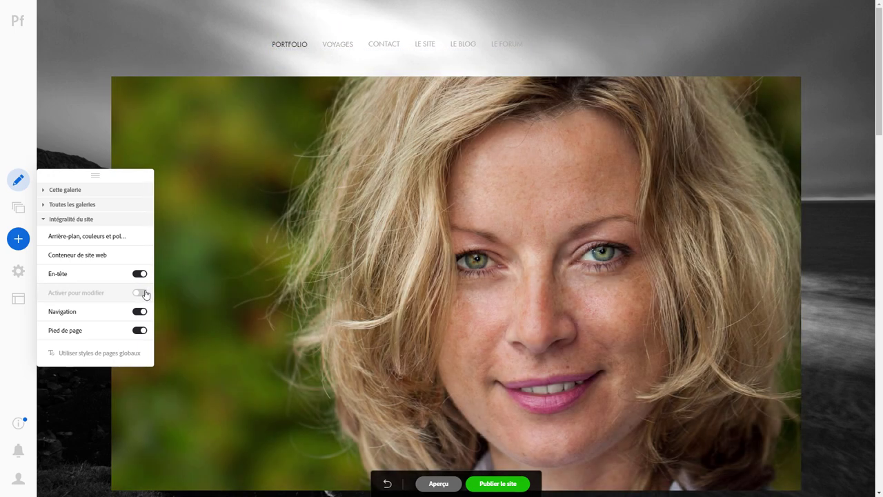
pyautogui.click(141, 292)
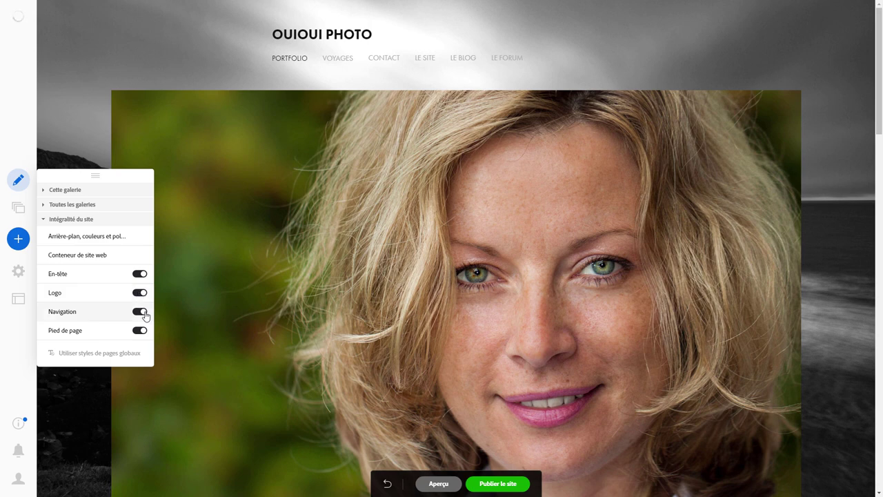
# Toggle the navigation menu and footer off and on, leaving both shown
pyautogui.click(141, 313)
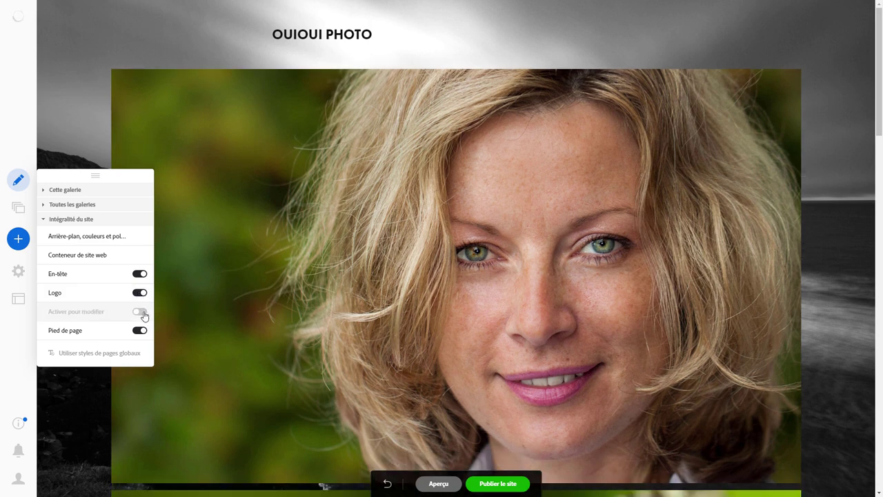
pyautogui.click(142, 312)
pyautogui.click(141, 313)
pyautogui.click(142, 312)
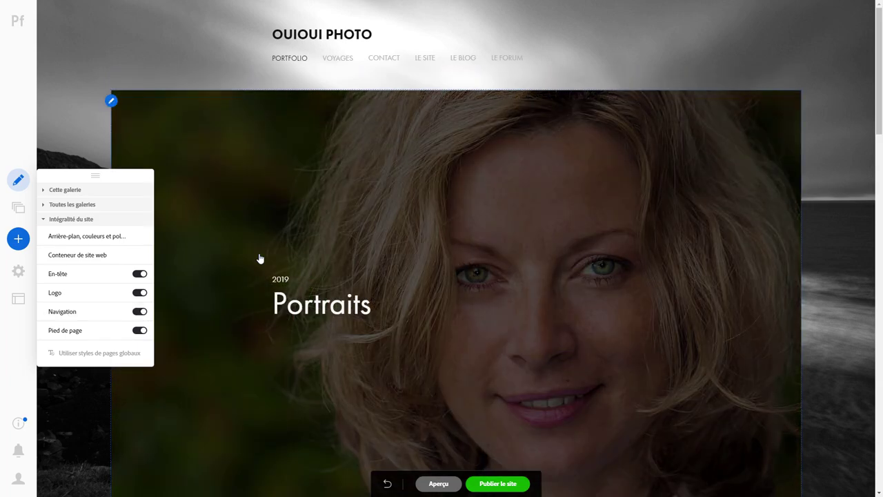
pyautogui.scroll(-3, 253, 259)
pyautogui.scroll(-3, 253, 258)
pyautogui.scroll(-6, 253, 260)
pyautogui.scroll(-5, 252, 259)
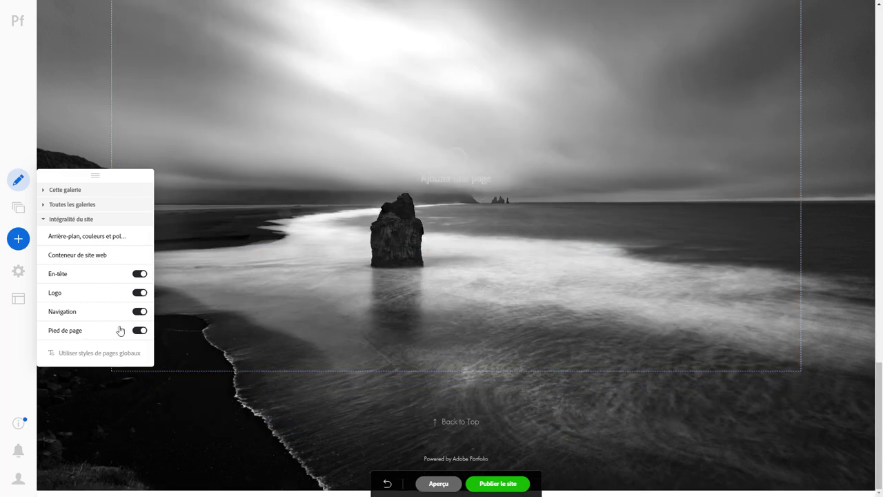
pyautogui.click(141, 331)
pyautogui.click(140, 331)
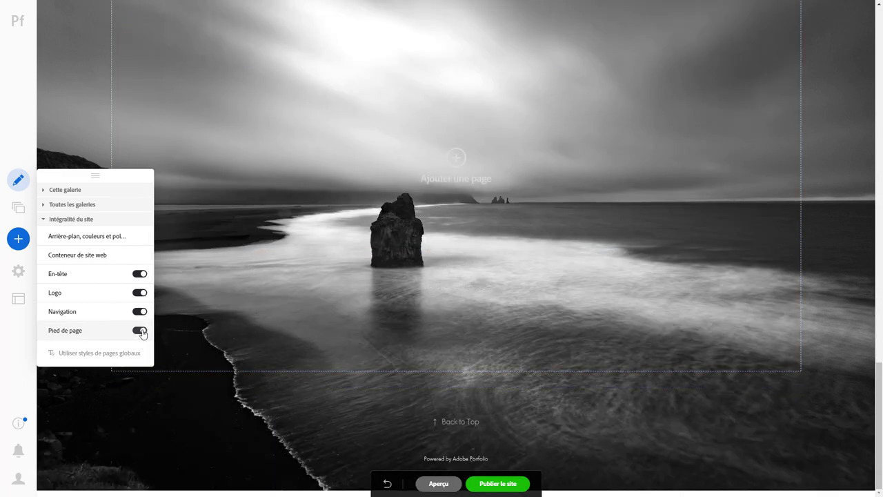
pyautogui.click(141, 331)
pyautogui.click(141, 331)
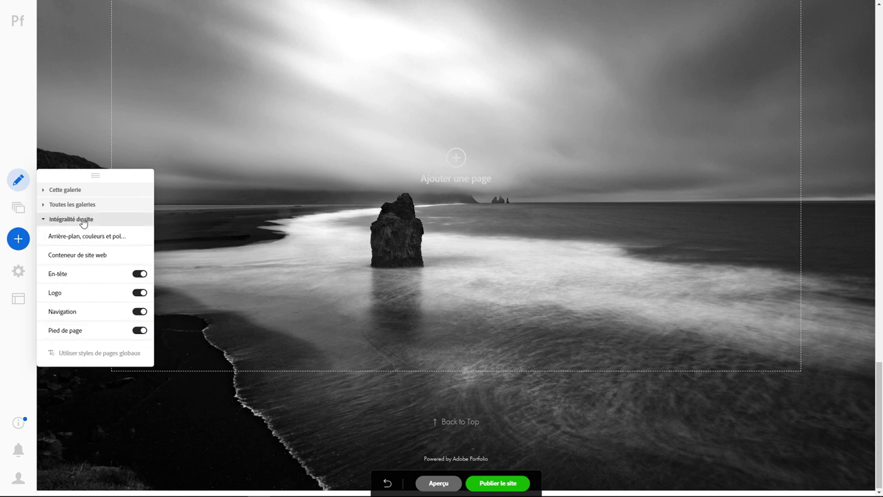
# Decline global page styles and switch from Intégralité du site to the Toutes les galeries options
pyautogui.click(92, 354)
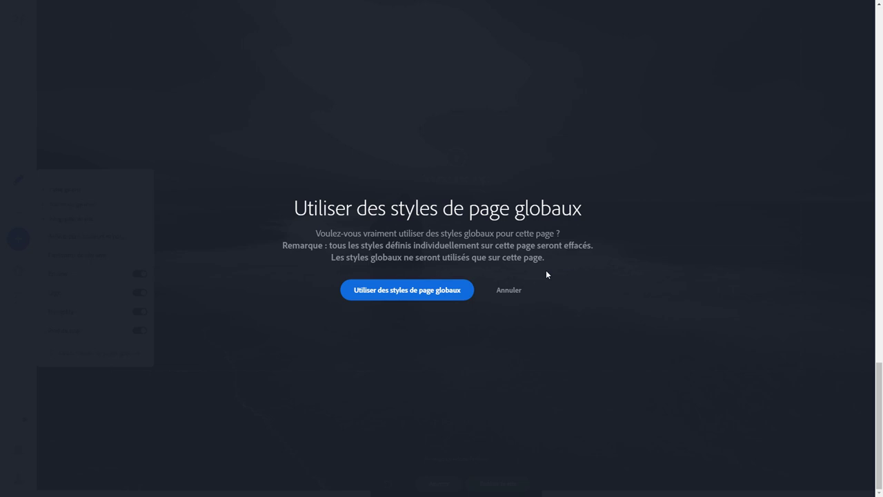
pyautogui.click(519, 292)
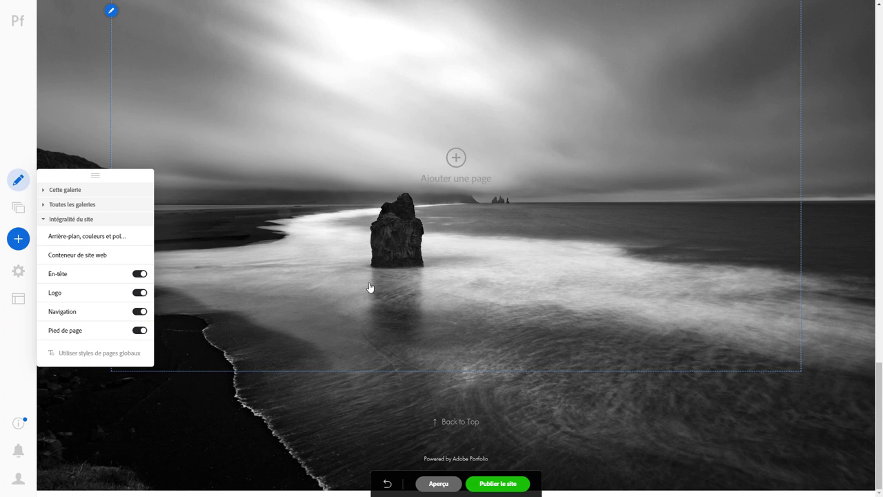
pyautogui.click(44, 222)
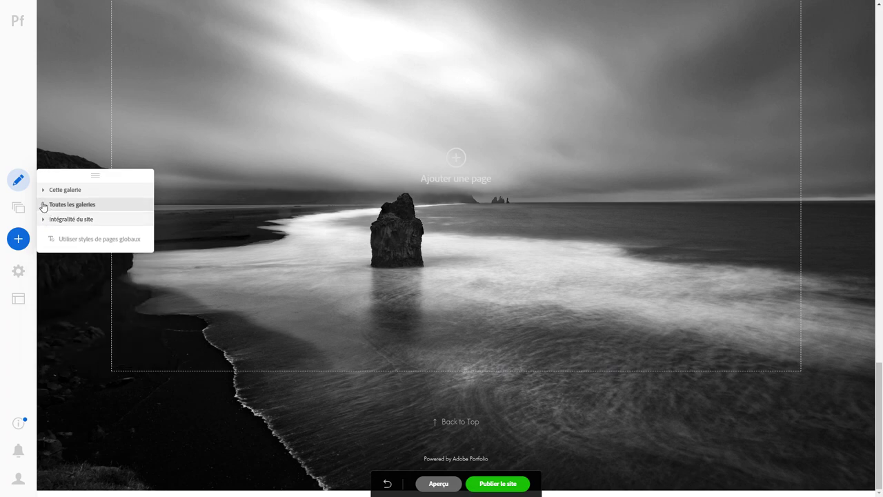
pyautogui.click(45, 205)
pyautogui.moveTo(456, 111)
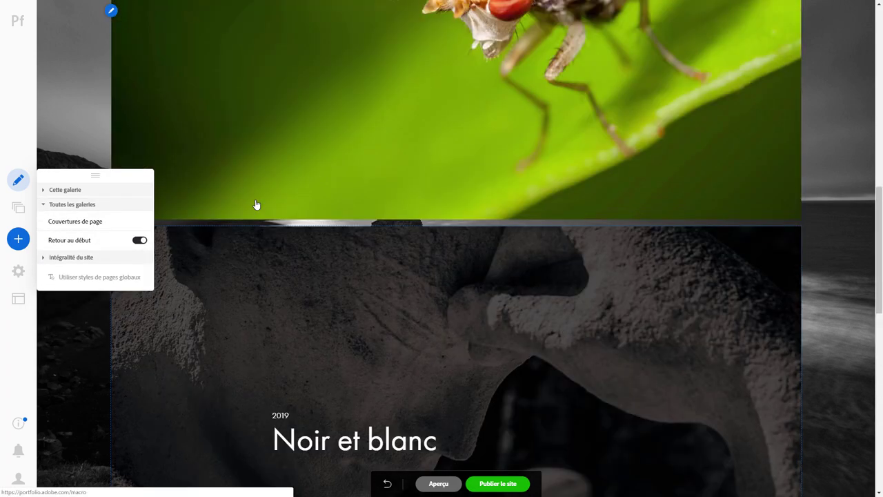
pyautogui.scroll(5, 256, 205)
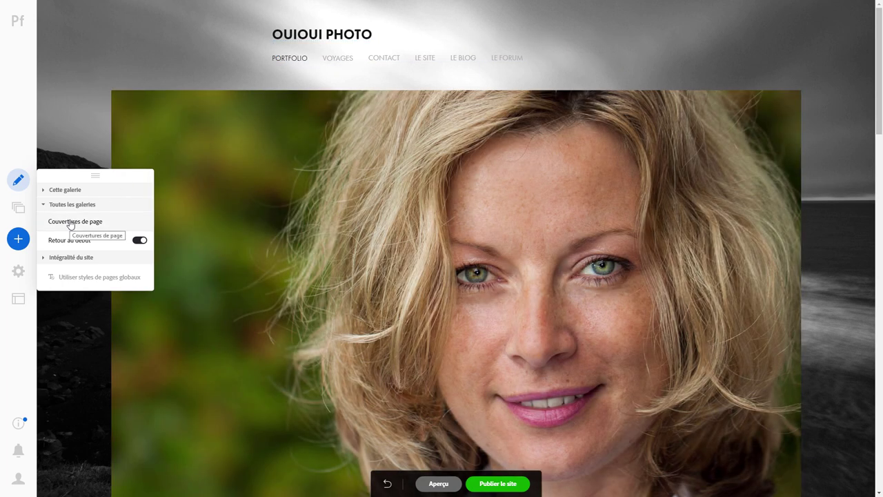
# Give the page covers 400 px height, 3 columns and 1.5% gutters, and apply
pyautogui.click(70, 225)
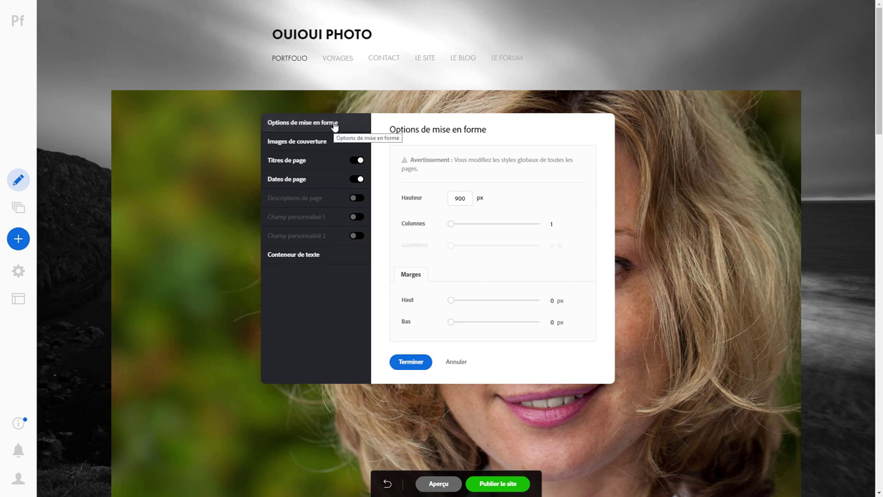
pyautogui.click(460, 197)
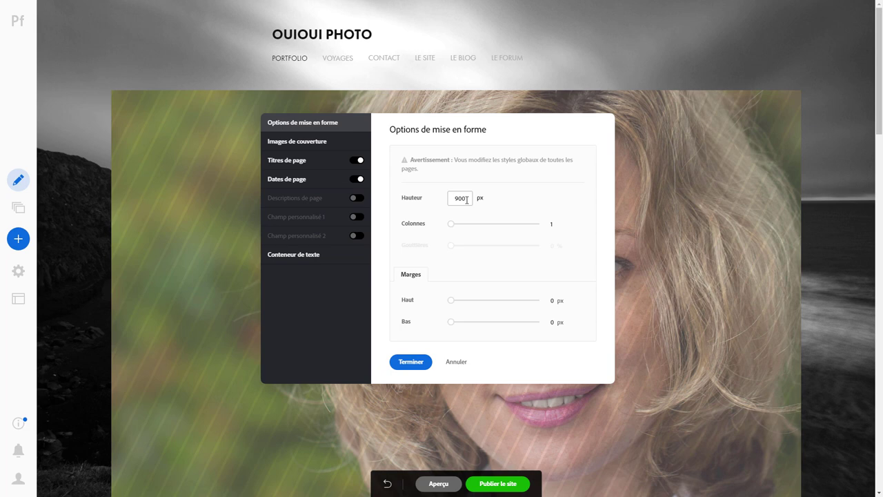
pyautogui.click(452, 225)
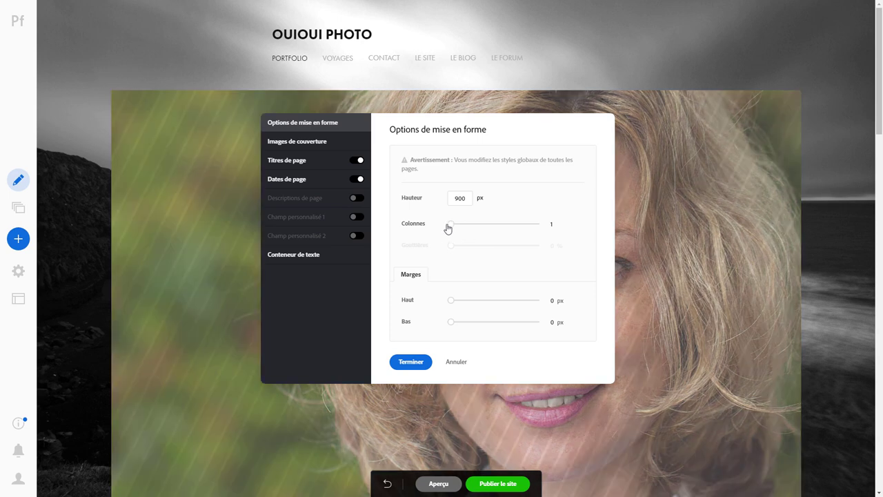
pyautogui.moveTo(450, 224); pyautogui.dragTo(474, 227)
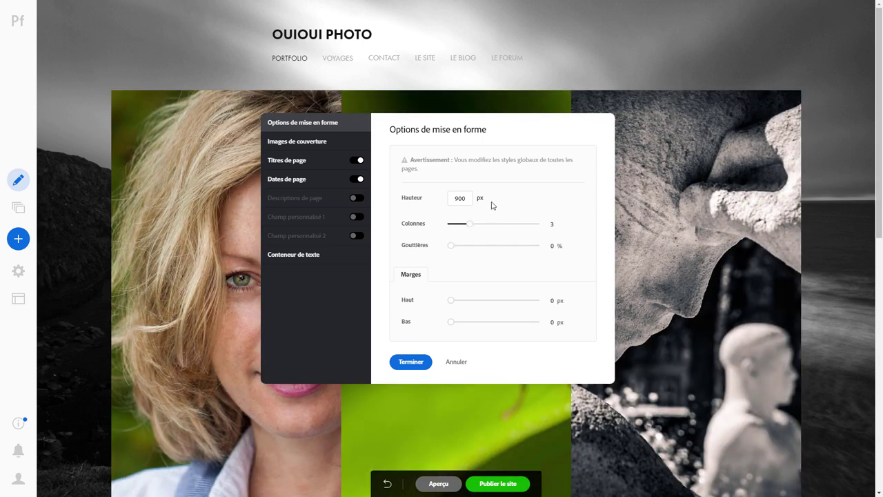
pyautogui.click(467, 199)
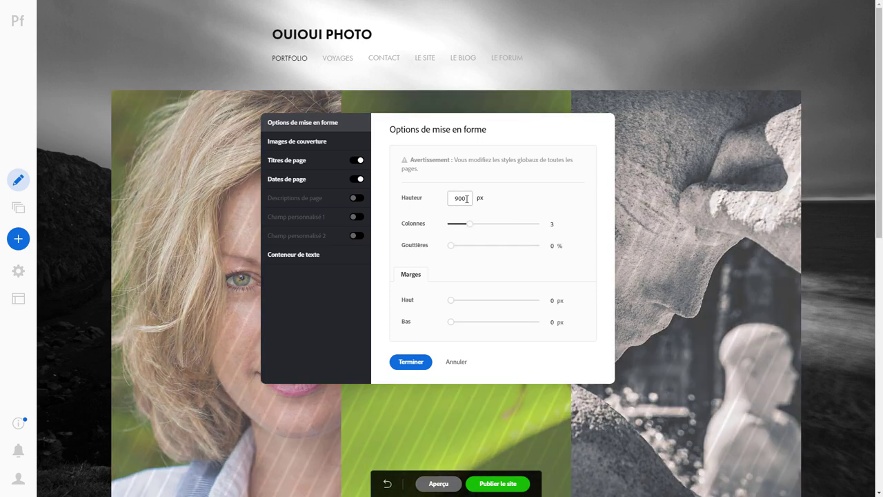
pyautogui.doubleClick(461, 198)
pyautogui.write('4')
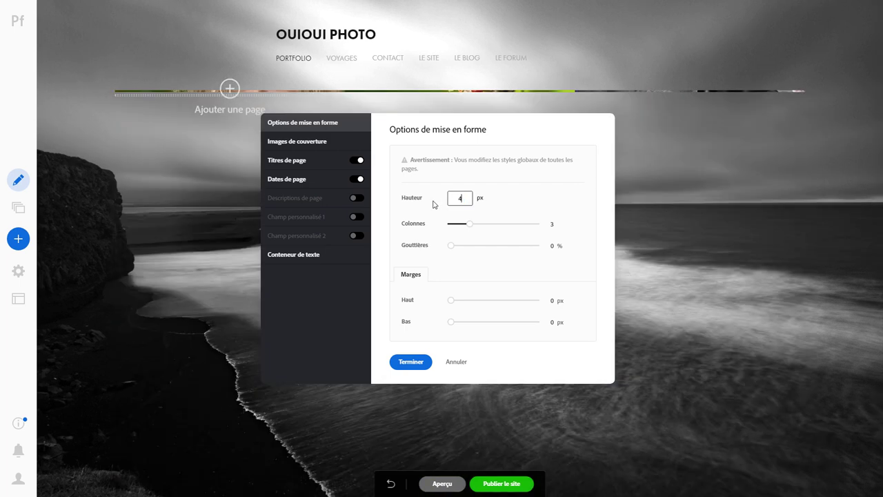
pyautogui.write('00')
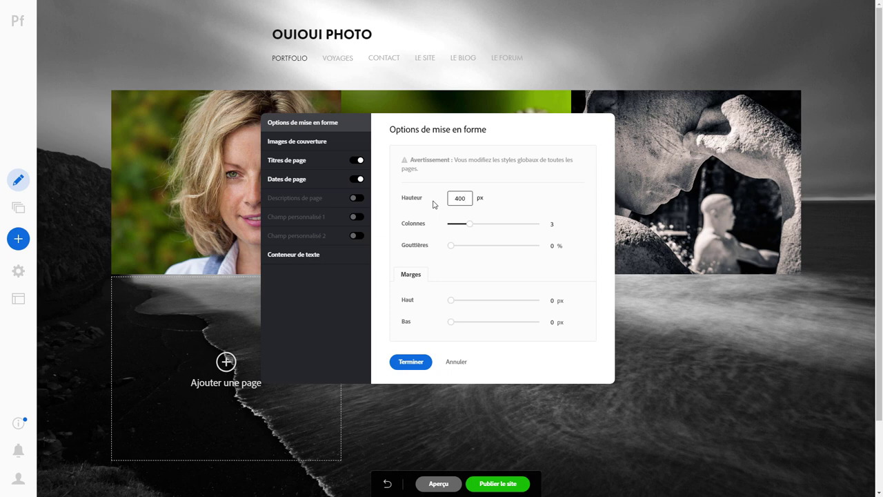
pyautogui.moveTo(474, 111)
pyautogui.mouseDown()
pyautogui.moveTo(522, 274)
pyautogui.moveTo(621, 160)
pyautogui.mouseUp()
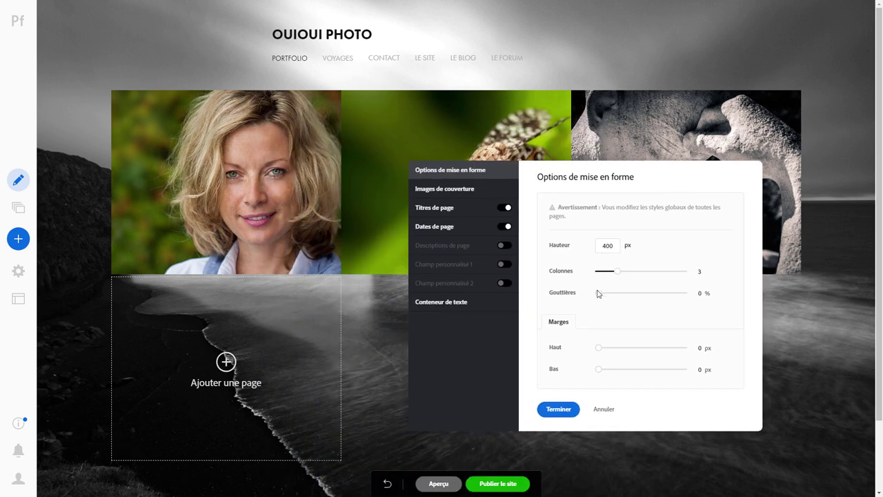
pyautogui.moveTo(600, 295); pyautogui.dragTo(602, 298)
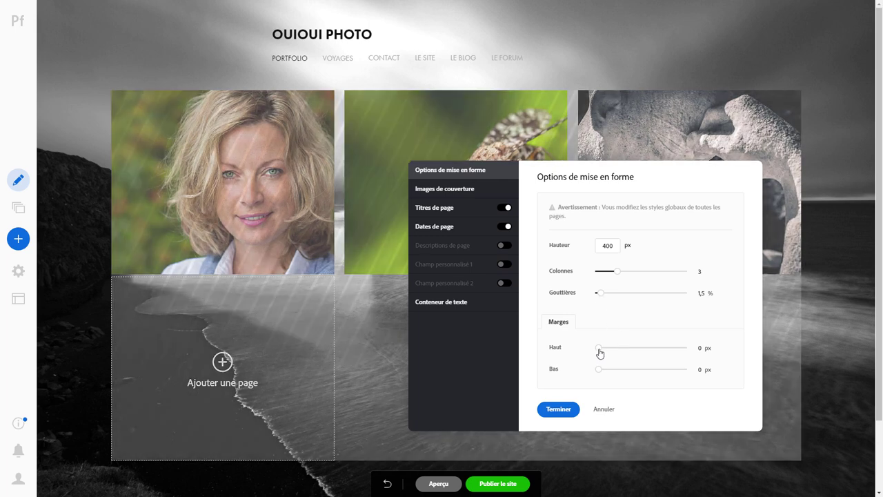
pyautogui.moveTo(598, 348)
pyautogui.mouseDown()
pyautogui.moveTo(667, 349)
pyautogui.moveTo(584, 350)
pyautogui.moveTo(641, 369)
pyautogui.moveTo(585, 371)
pyautogui.mouseUp()
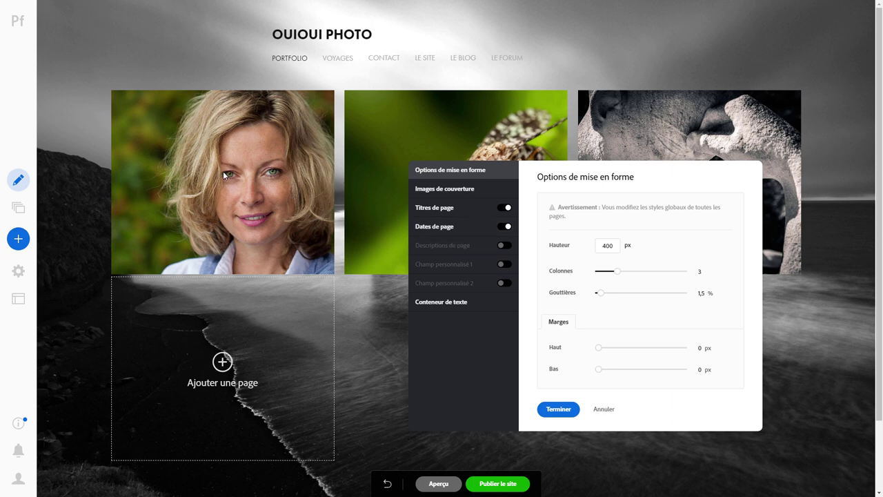
pyautogui.click(561, 413)
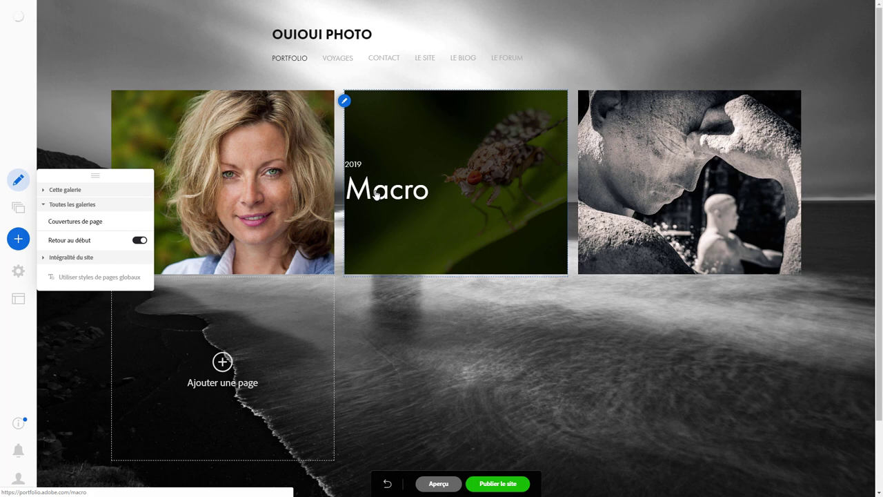
# Turn off page titles and page dates on the covers, then close the side panel
pyautogui.click(73, 221)
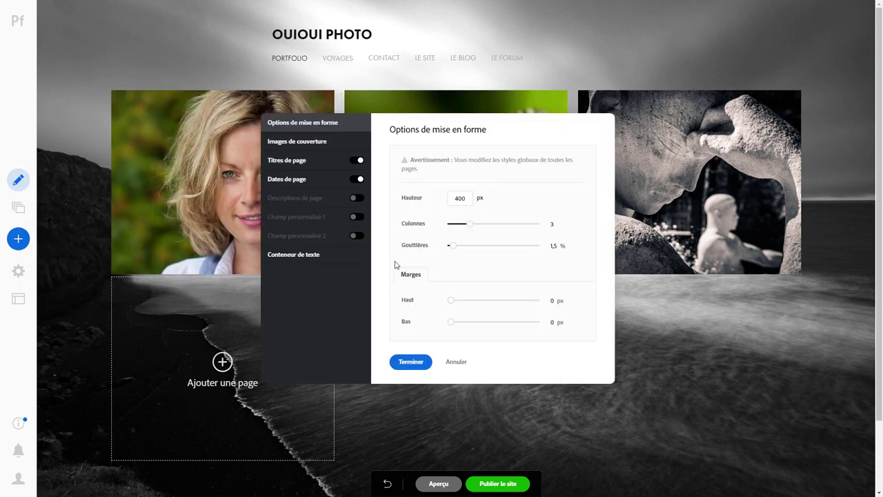
pyautogui.click(359, 161)
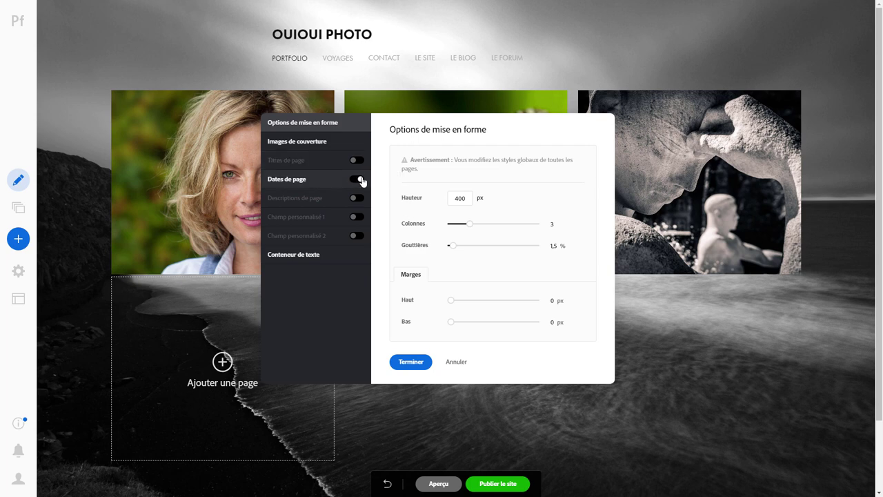
pyautogui.click(361, 179)
pyautogui.click(419, 360)
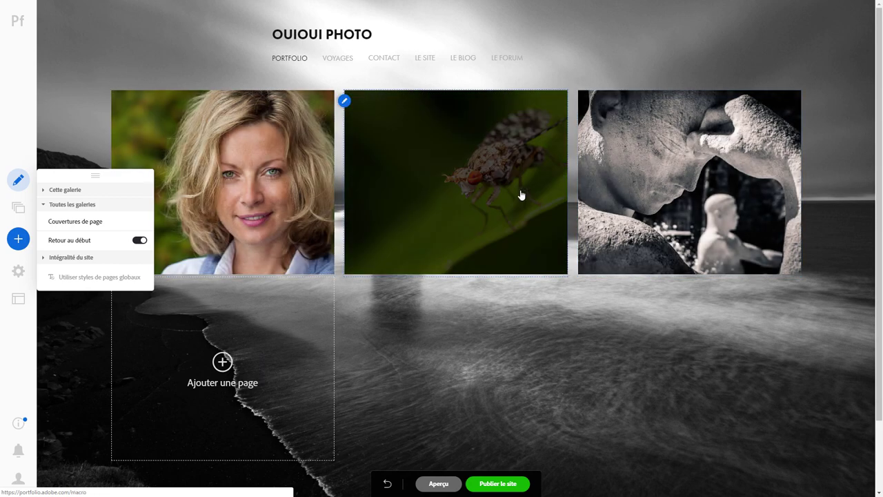
pyautogui.moveTo(223, 181)
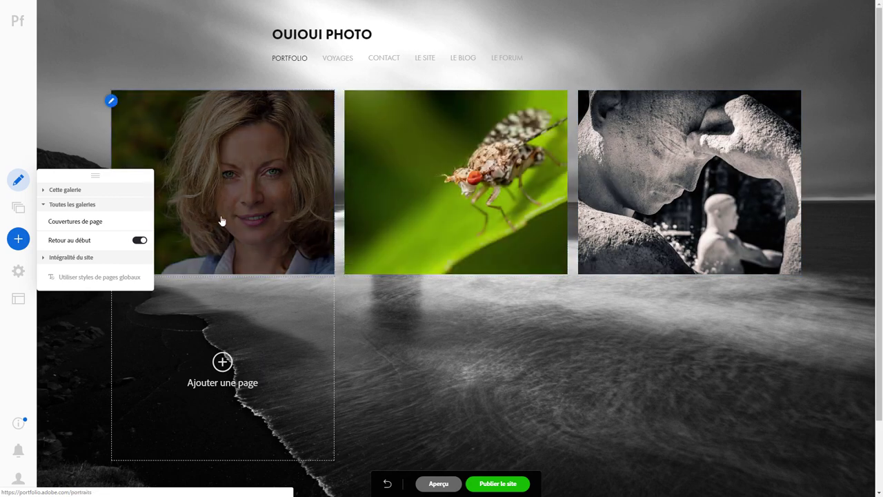
pyautogui.click(192, 225)
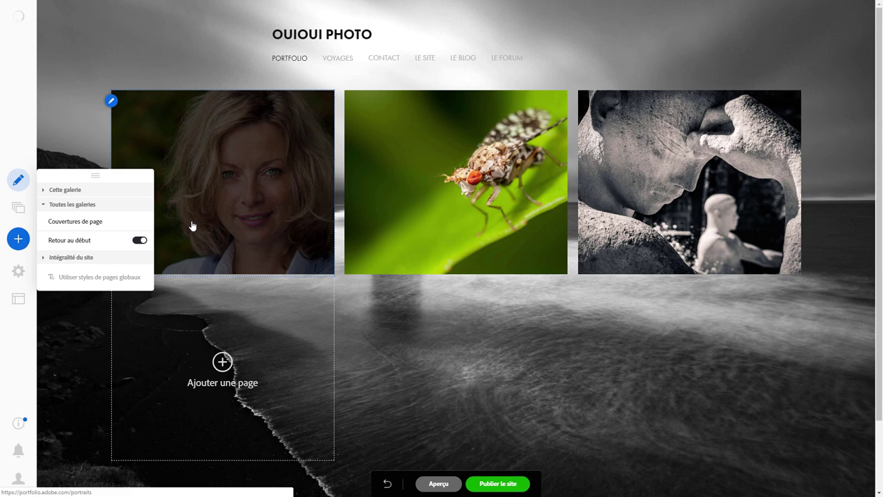
pyautogui.click(111, 101)
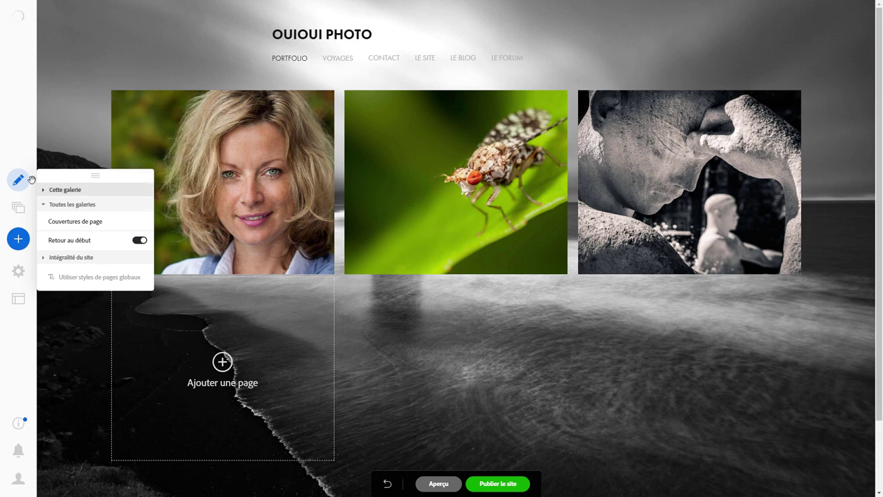
pyautogui.click(18, 180)
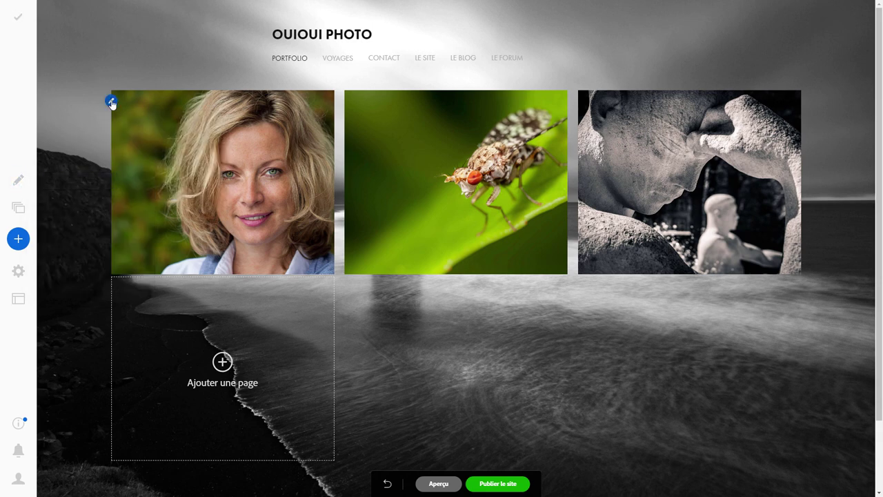
# Open the Portraits page information and fill in its description and both custom fields
pyautogui.click(111, 101)
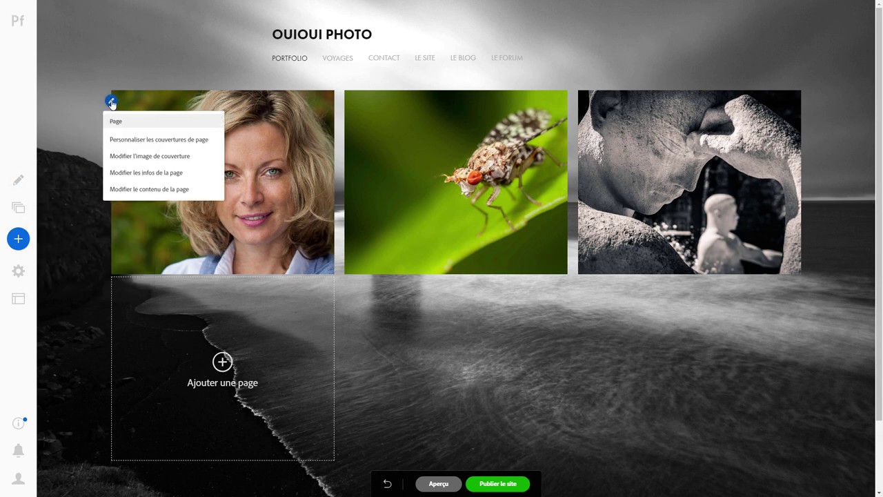
pyautogui.click(138, 174)
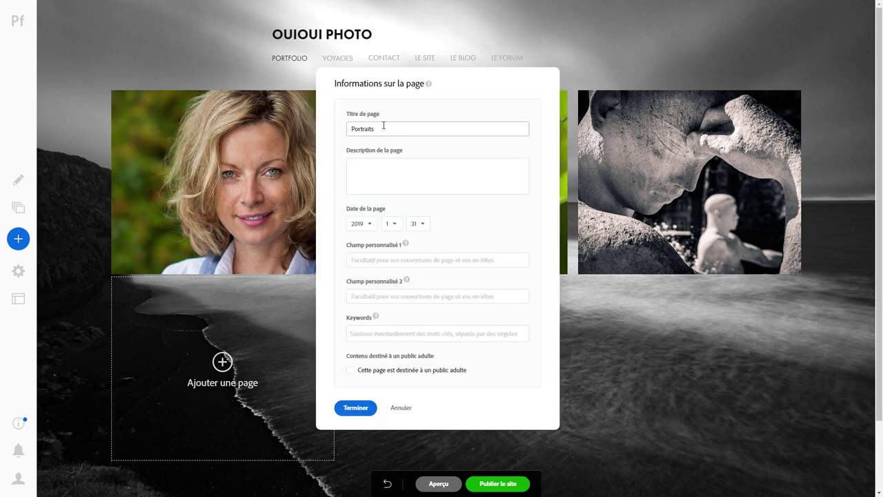
pyautogui.click(376, 170)
pyautogui.write('Mes meilleurs portraits')
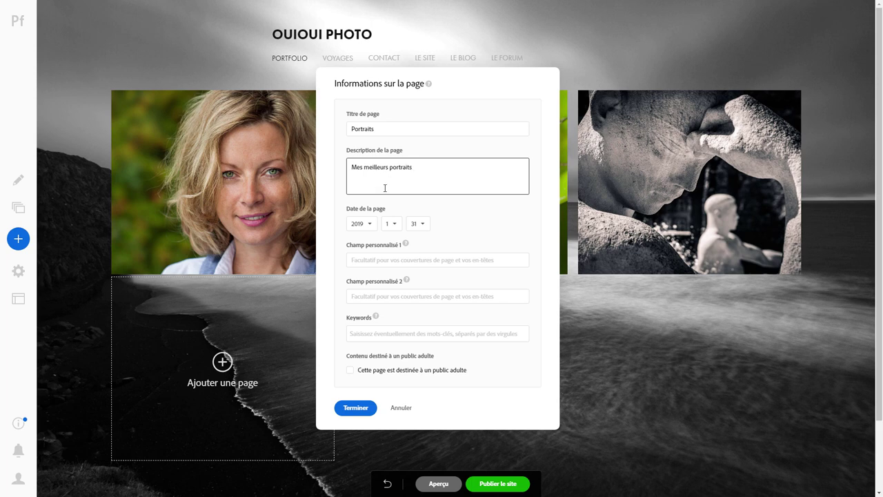
pyautogui.click(373, 261)
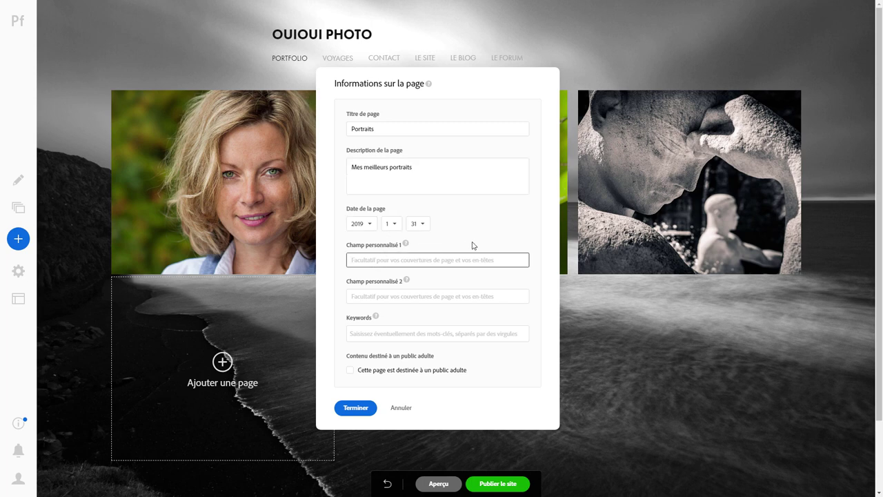
pyautogui.write('Champs 1')
pyautogui.click(383, 296)
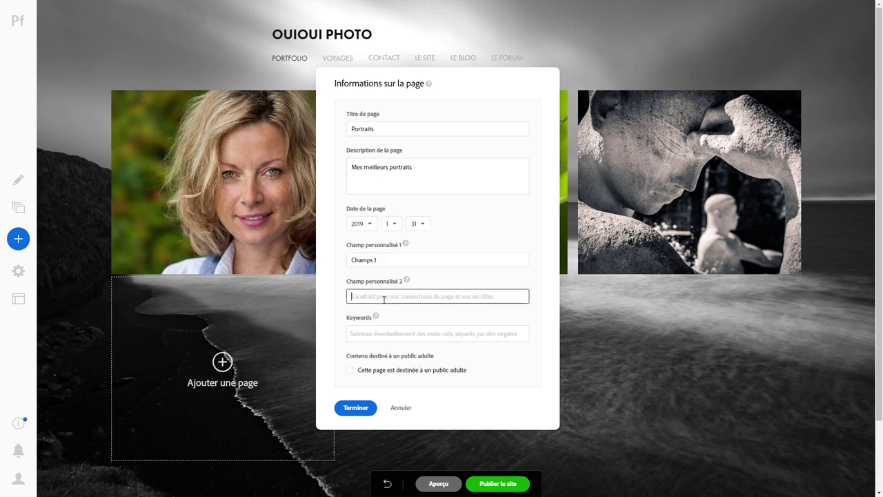
pyautogui.write('Champs 2')
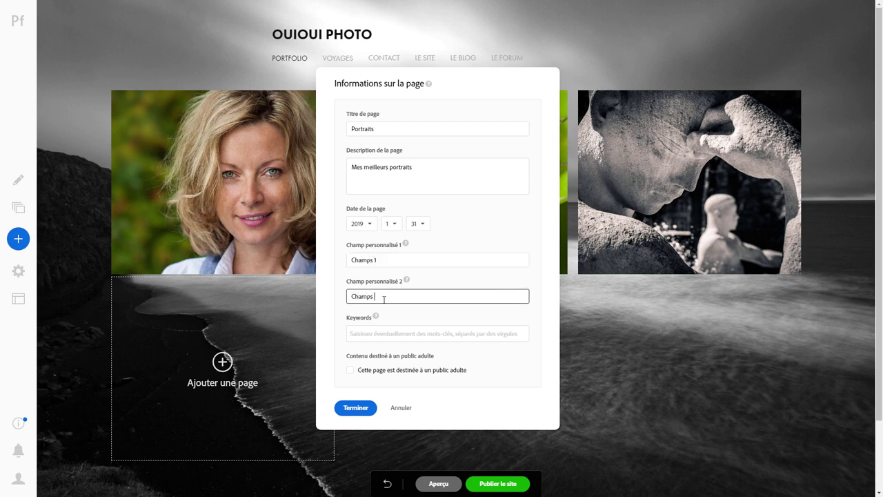
pyautogui.moveTo(375, 316)
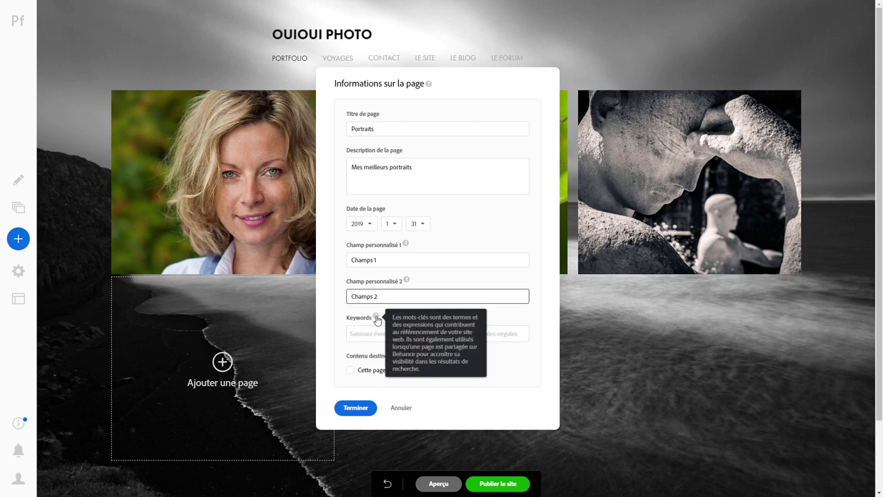
# Add the keyword Portraits, flag the page as adult content, and confirm with Terminer
pyautogui.click(358, 334)
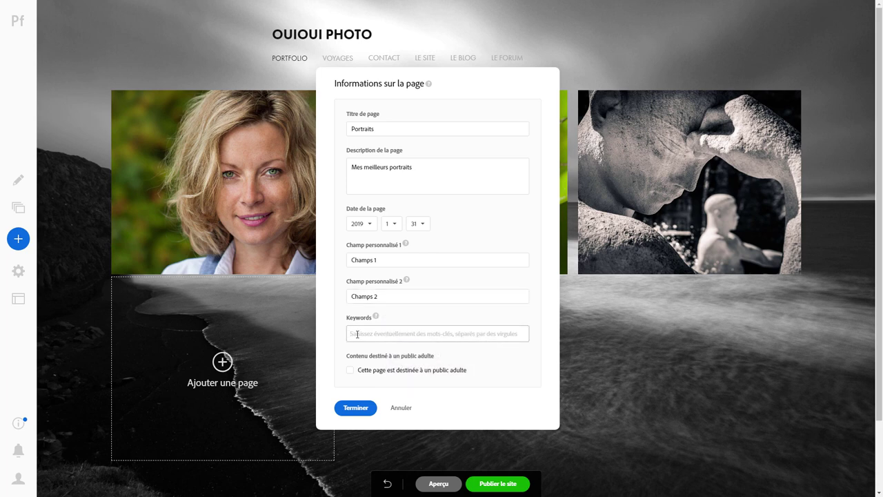
pyautogui.write('Portraits')
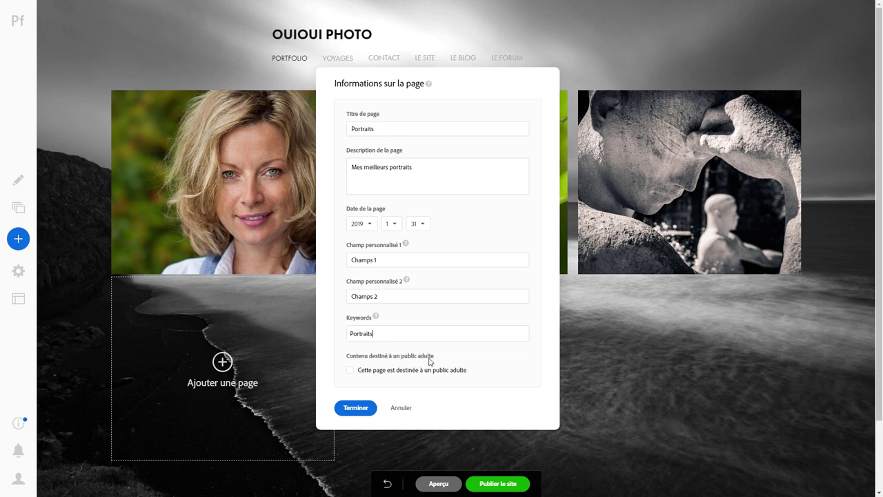
pyautogui.click(350, 370)
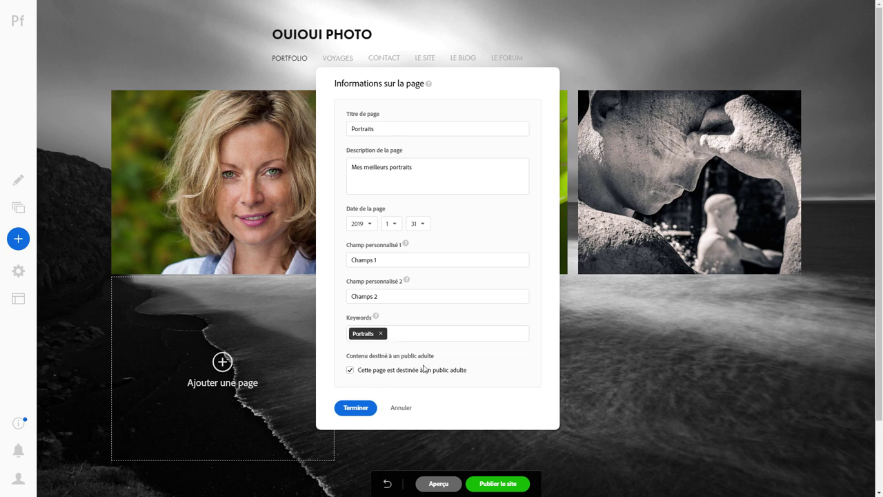
pyautogui.click(365, 408)
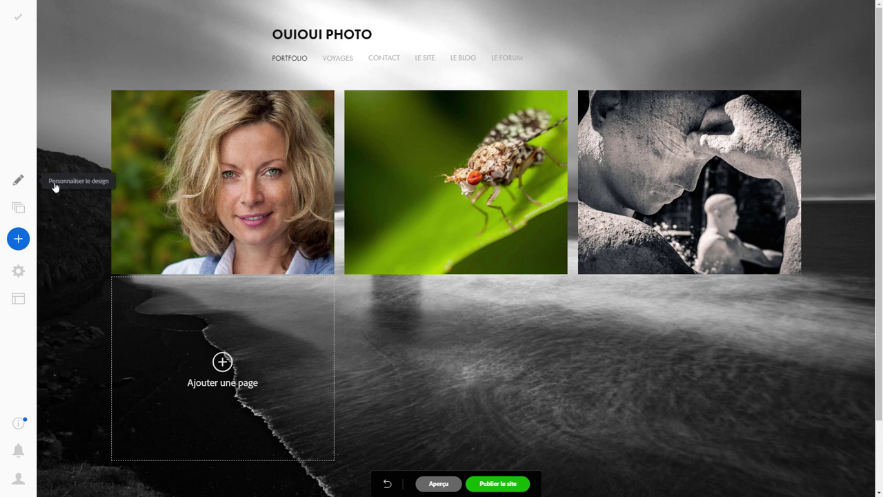
# For all gallery covers, switch on titles, dates, descriptions and both custom fields
pyautogui.click(18, 180)
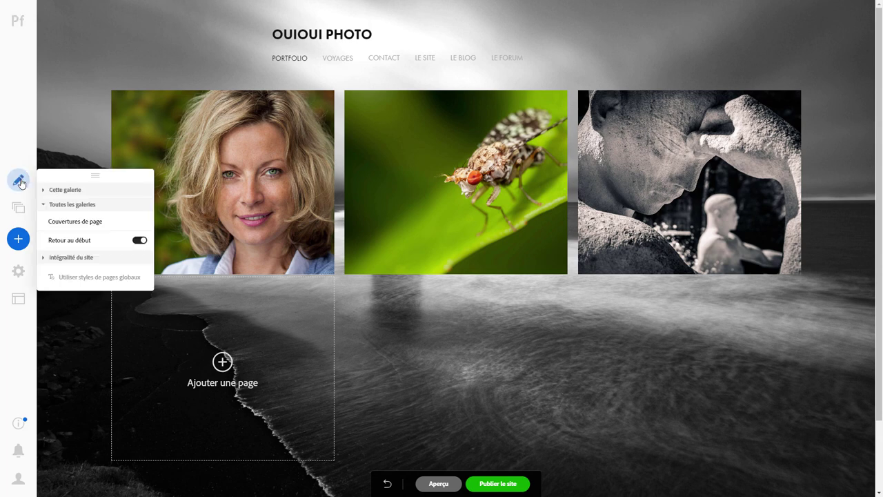
pyautogui.click(80, 222)
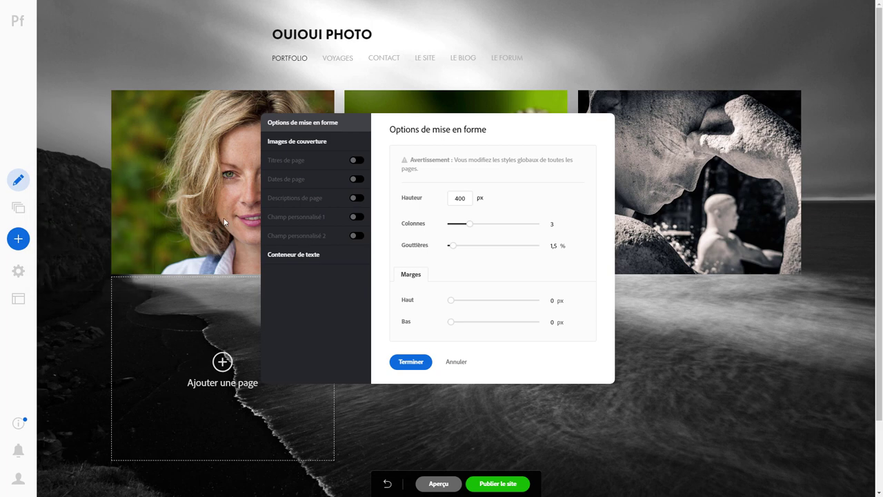
pyautogui.click(357, 160)
pyautogui.click(357, 179)
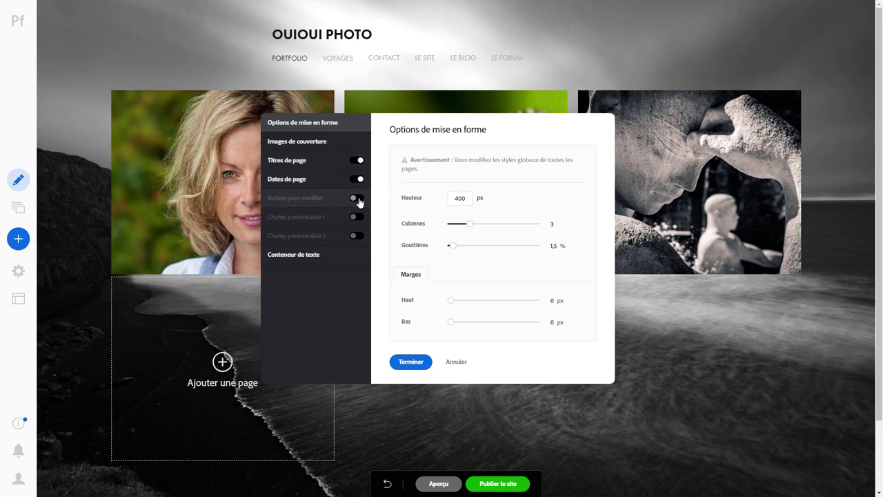
pyautogui.click(357, 198)
pyautogui.click(356, 217)
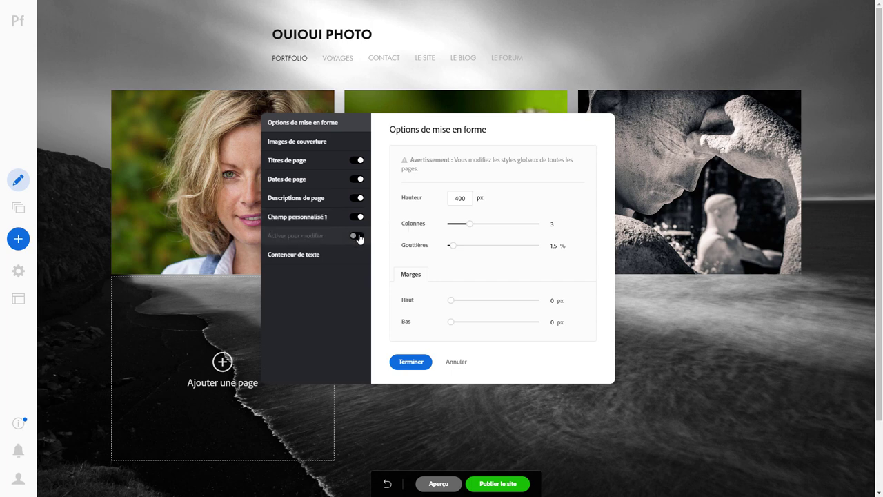
pyautogui.click(356, 236)
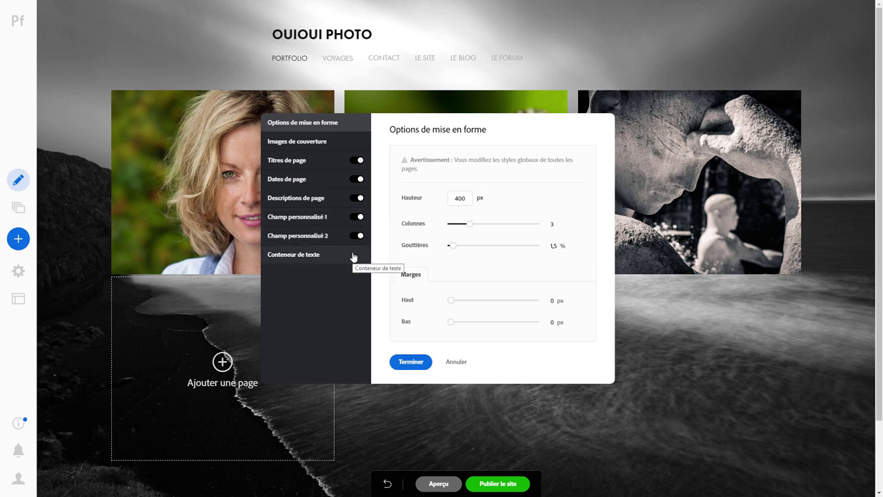
pyautogui.click(411, 362)
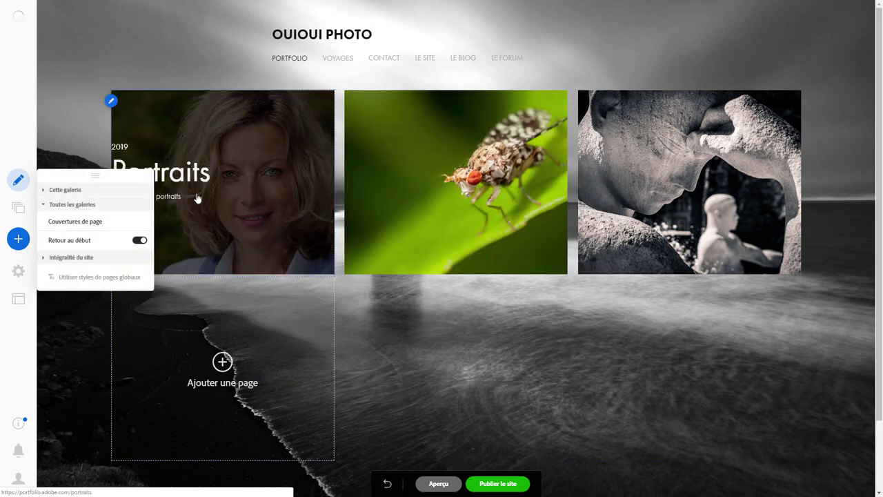
# Close the design options and reopen the Couverture de page settings
pyautogui.click(18, 182)
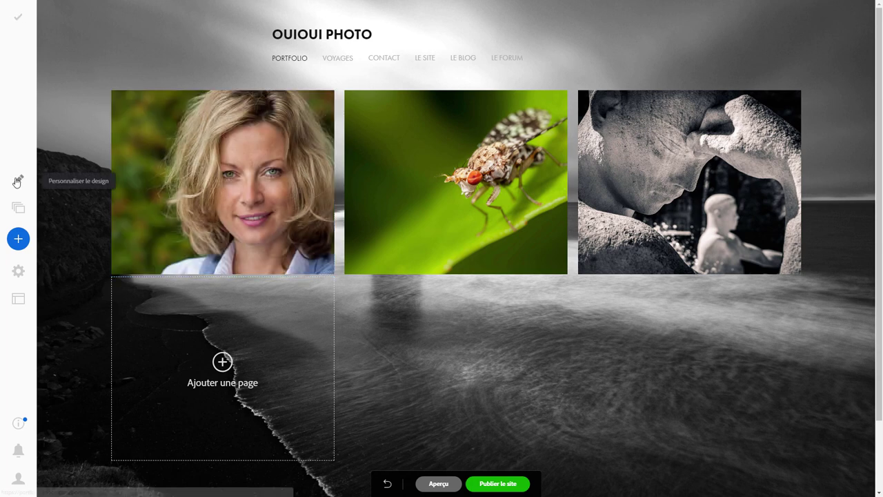
pyautogui.click(17, 181)
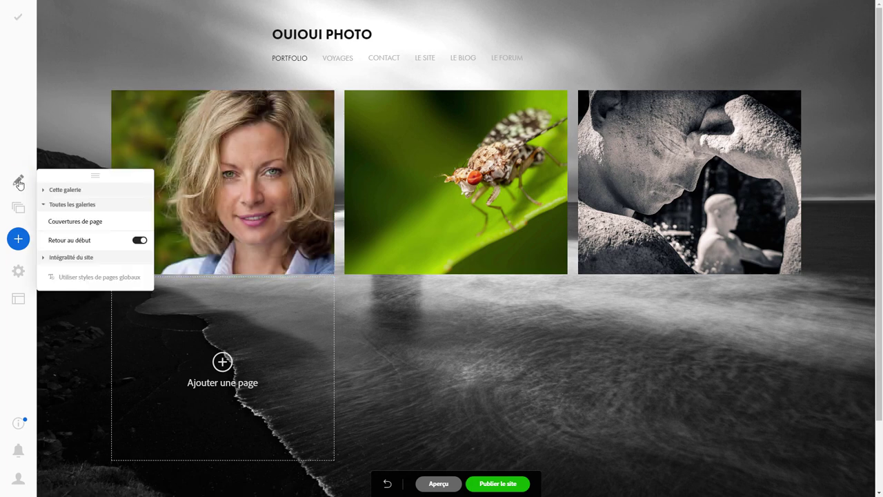
pyautogui.click(82, 221)
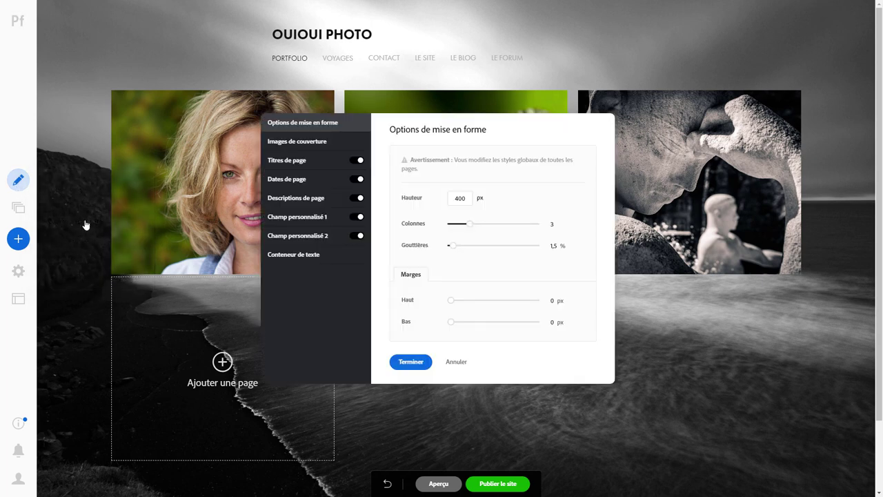
# Set the cover text container's left inner padding (Marges intérieures Gauche) to 9.5%
pyautogui.click(316, 258)
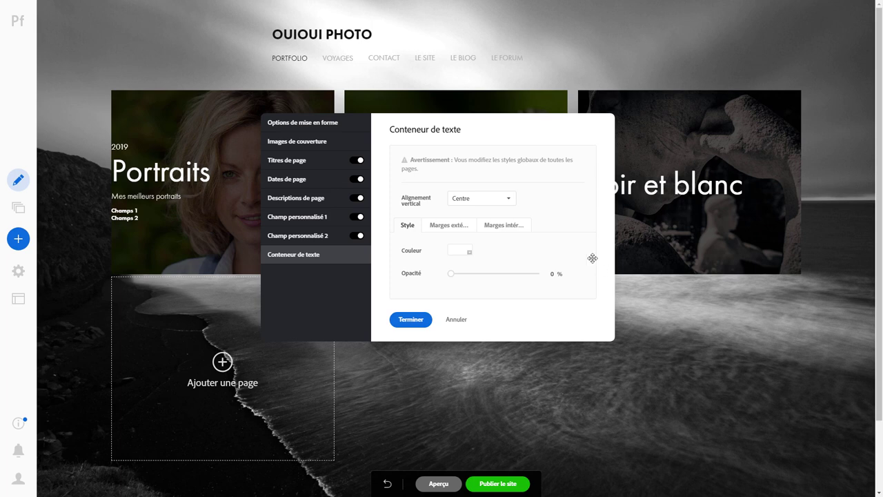
pyautogui.moveTo(454, 278)
pyautogui.mouseDown()
pyautogui.moveTo(483, 277)
pyautogui.moveTo(441, 276)
pyautogui.mouseUp()
pyautogui.click(448, 225)
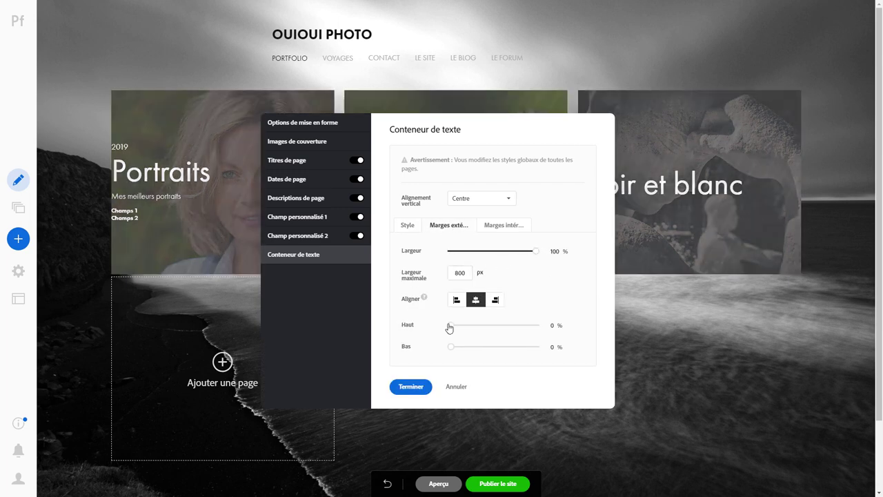
pyautogui.click(496, 229)
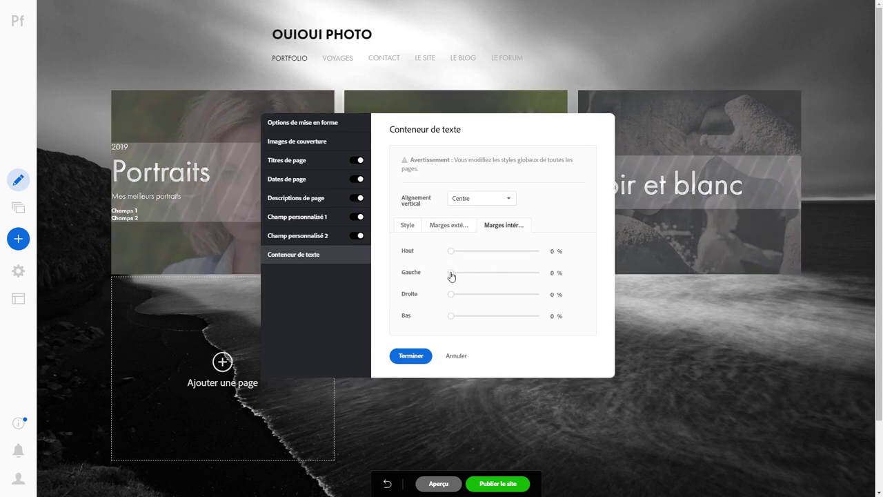
pyautogui.moveTo(451, 277)
pyautogui.mouseDown()
pyautogui.moveTo(475, 273)
pyautogui.moveTo(467, 276)
pyautogui.mouseUp()
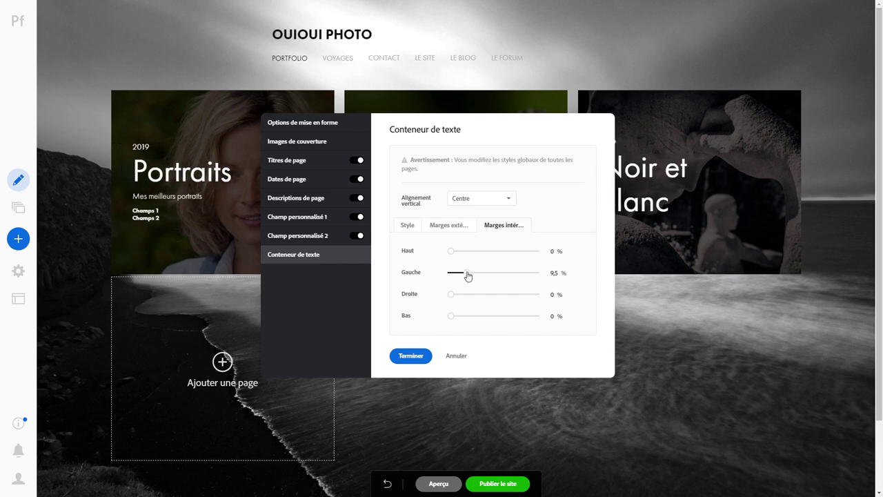
# Align the cover text container to the right under Marges extérieures
pyautogui.click(452, 227)
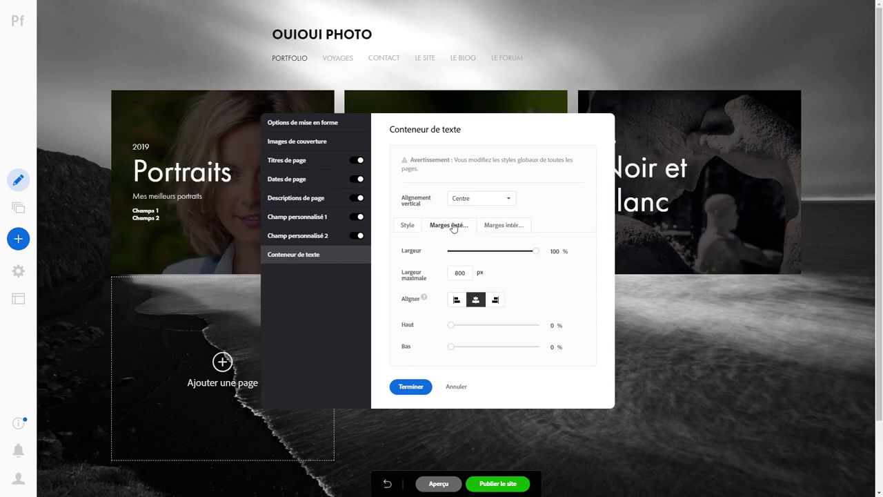
pyautogui.moveTo(450, 325)
pyautogui.mouseDown()
pyautogui.moveTo(480, 327)
pyautogui.moveTo(442, 331)
pyautogui.mouseUp()
pyautogui.click(496, 302)
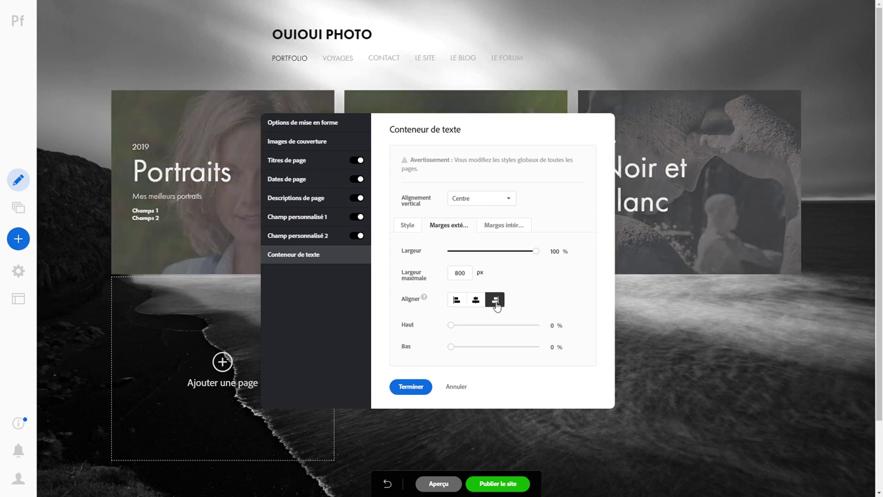
# Set the cover text vertical alignment to Bas (bottom)
pyautogui.click(506, 200)
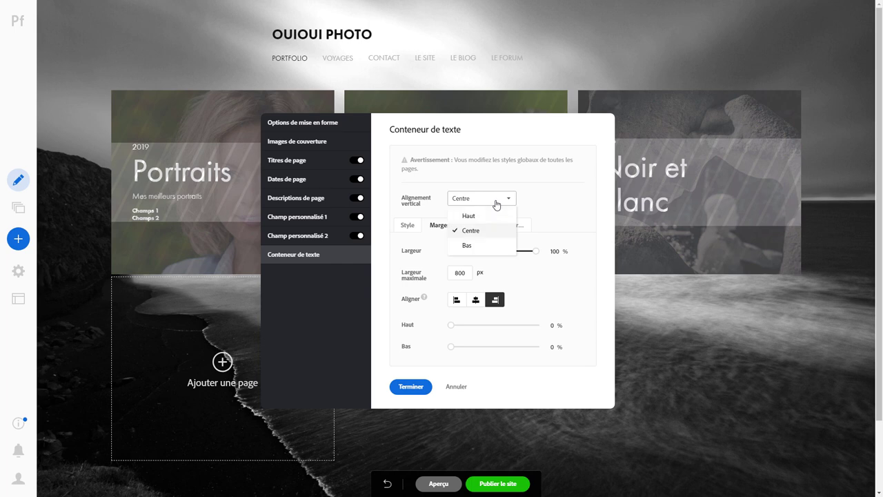
pyautogui.click(484, 217)
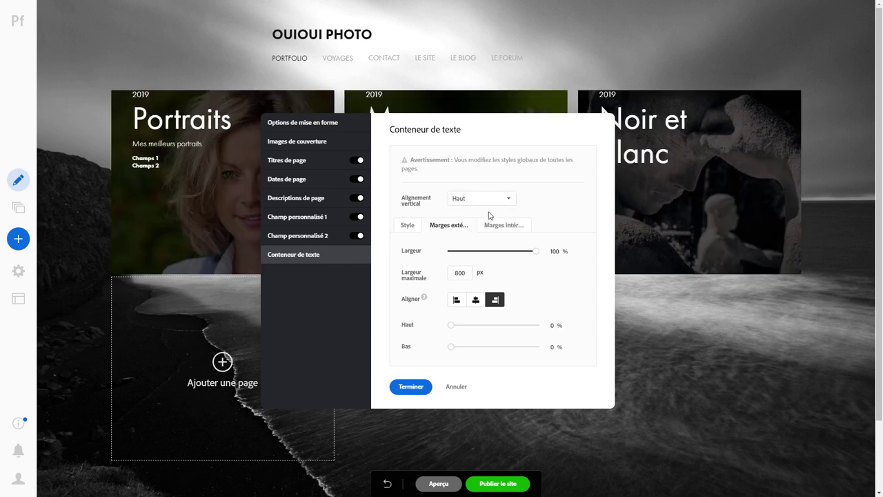
pyautogui.click(486, 200)
pyautogui.click(469, 245)
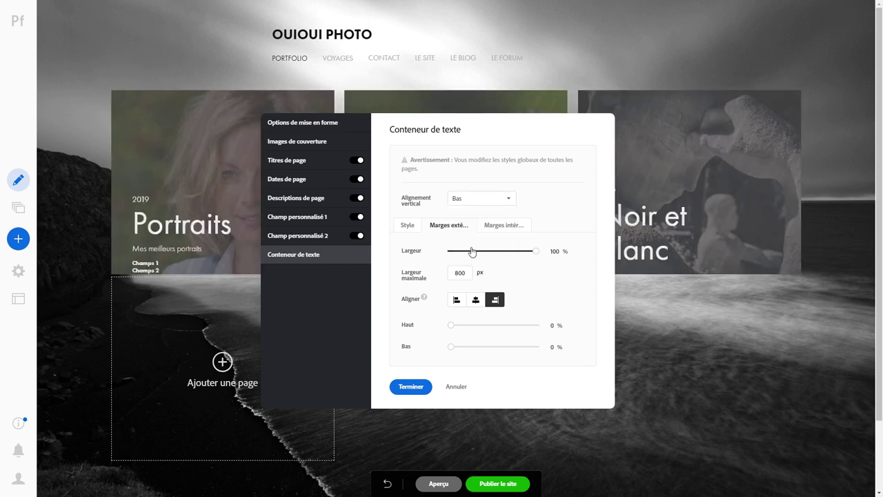
# Centre the text container at 63% width, then bring up the Titres de page styling
pyautogui.click(476, 300)
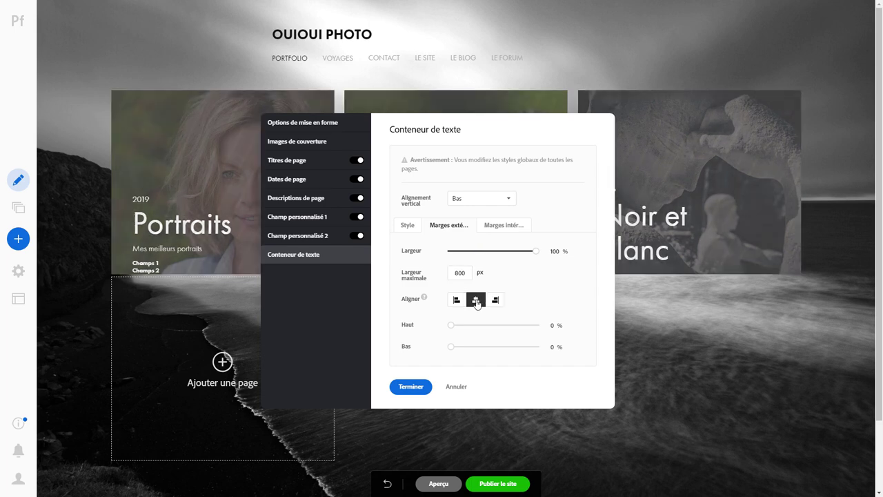
pyautogui.click(494, 300)
pyautogui.moveTo(451, 325)
pyautogui.mouseDown()
pyautogui.moveTo(463, 327)
pyautogui.moveTo(449, 324)
pyautogui.mouseUp()
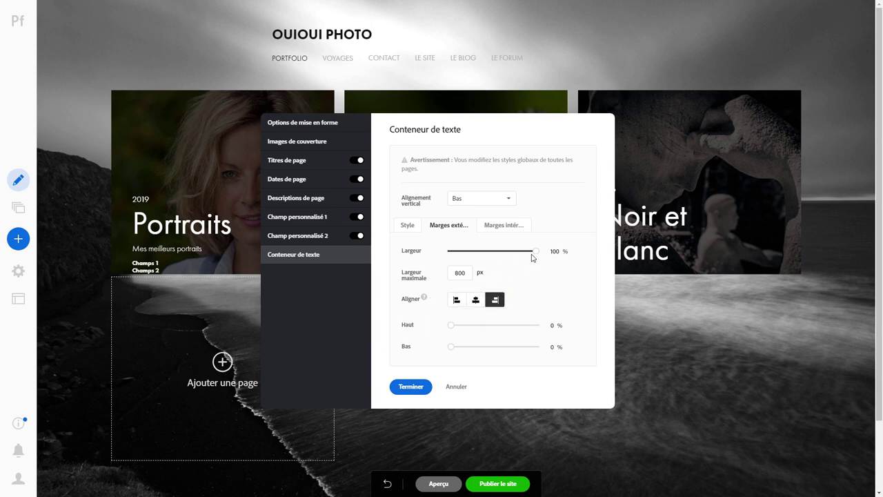
pyautogui.moveTo(535, 254); pyautogui.dragTo(507, 254)
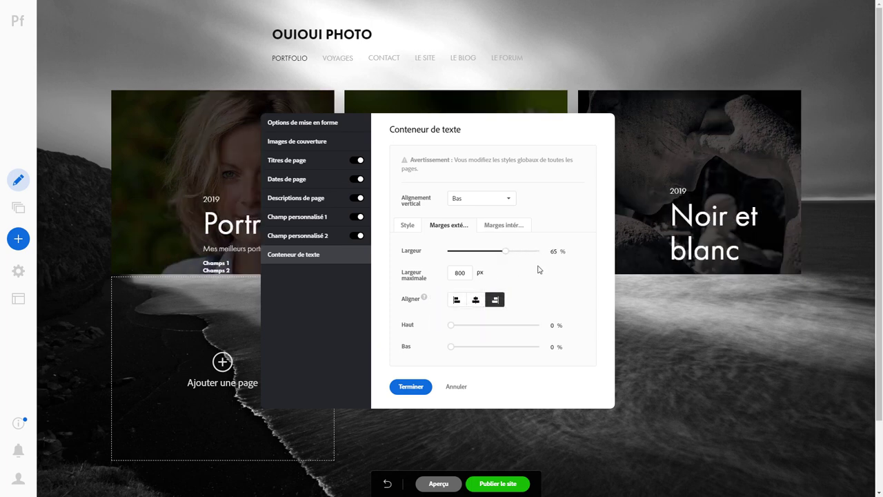
pyautogui.click(456, 300)
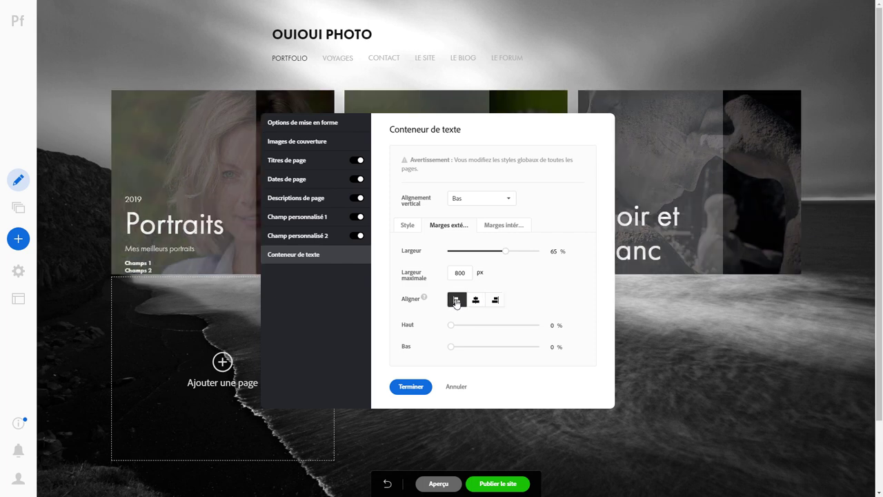
pyautogui.click(493, 305)
pyautogui.click(462, 305)
pyautogui.click(497, 309)
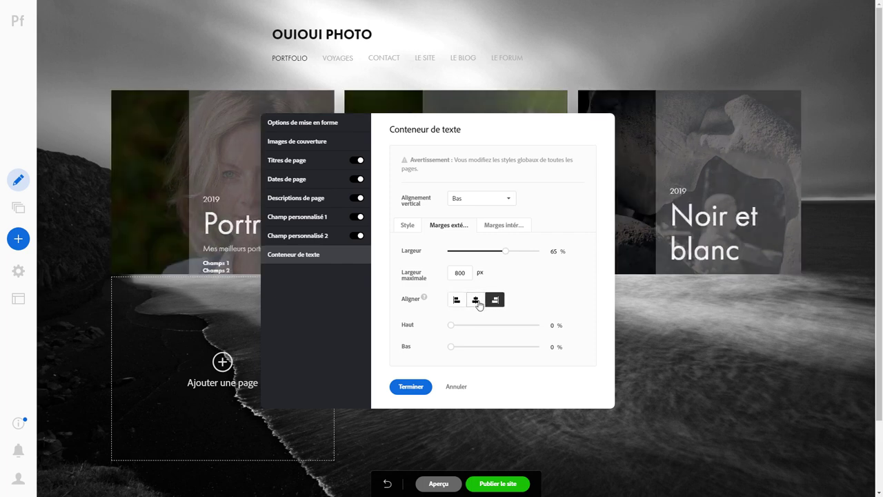
pyautogui.click(476, 300)
pyautogui.moveTo(506, 253)
pyautogui.mouseDown()
pyautogui.moveTo(519, 256)
pyautogui.moveTo(506, 259)
pyautogui.mouseUp()
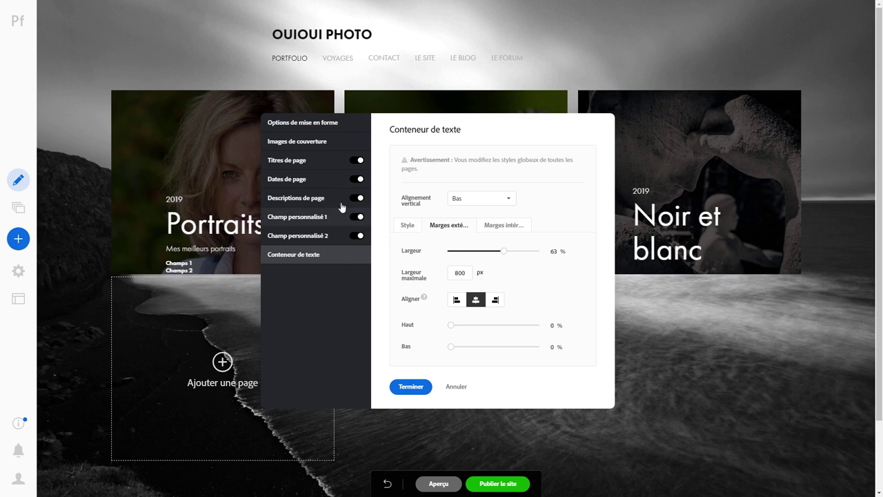
pyautogui.click(298, 162)
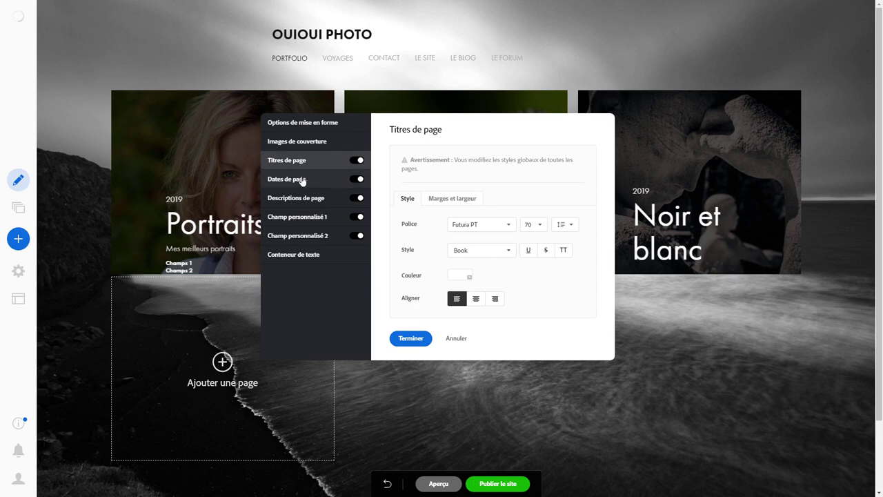
# Show page dates in the 'June, 2015' format at size 21
pyautogui.click(301, 180)
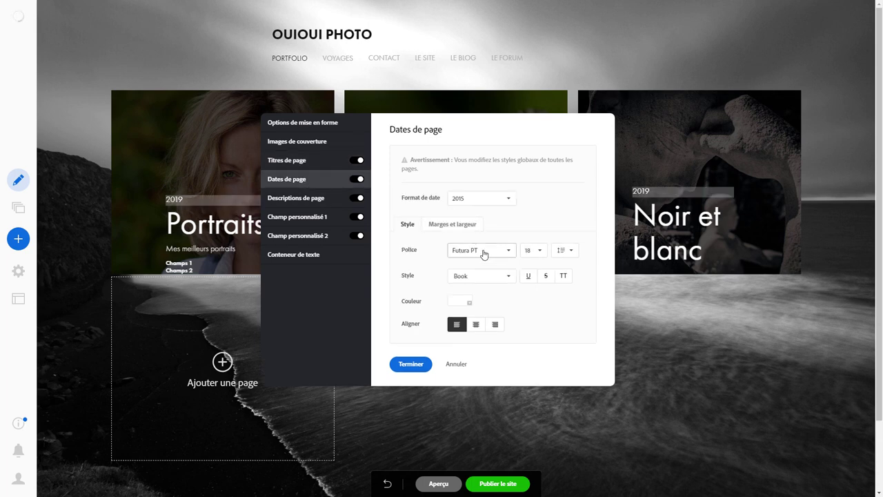
pyautogui.click(508, 199)
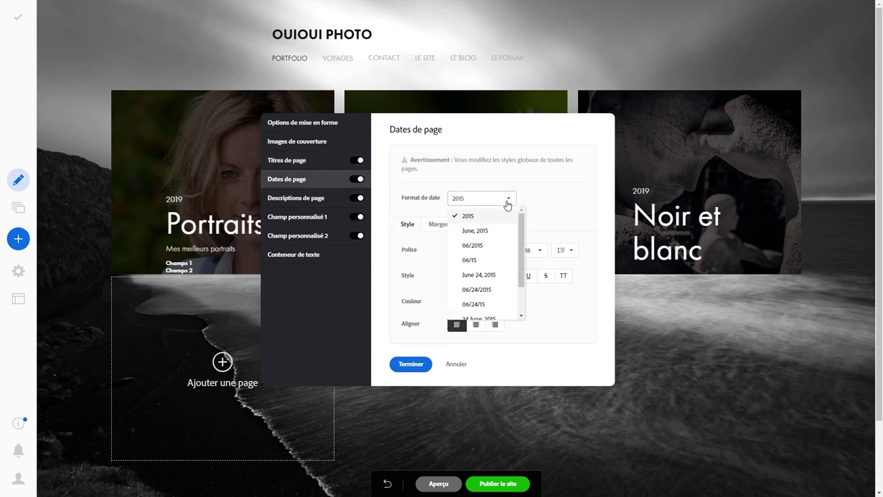
pyautogui.click(495, 233)
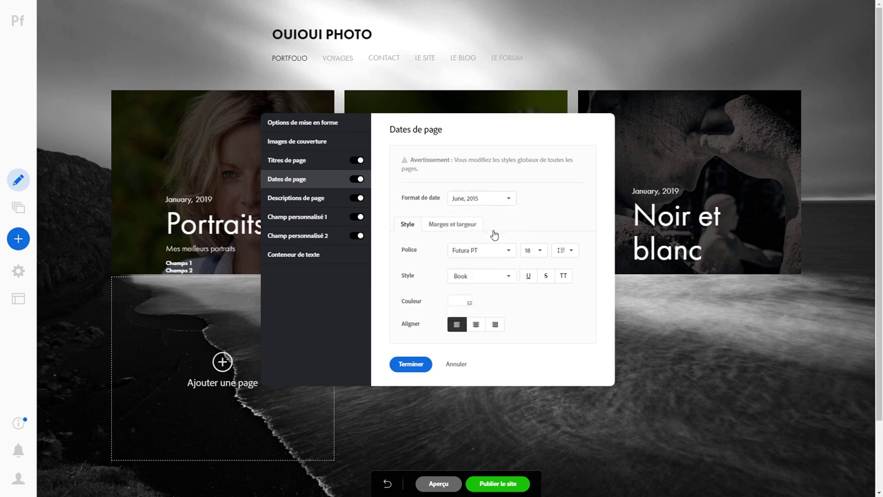
pyautogui.click(538, 250)
pyautogui.scroll(-3, 550, 295)
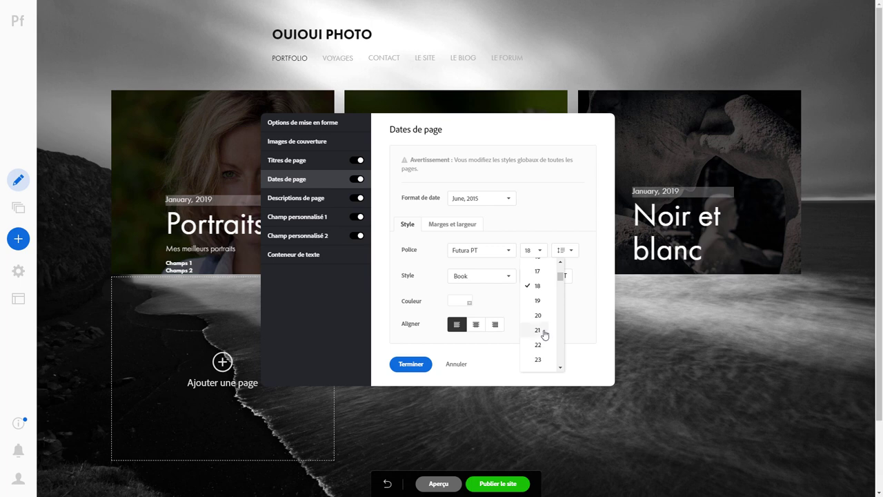
pyautogui.click(543, 331)
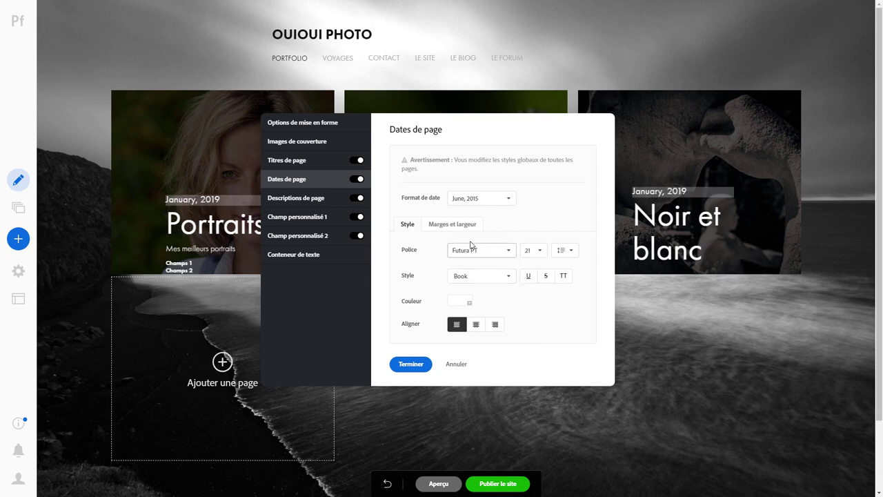
# Make Champ personnalisé 1 Light, keep the second field Heavy, and return to layout options
pyautogui.click(310, 201)
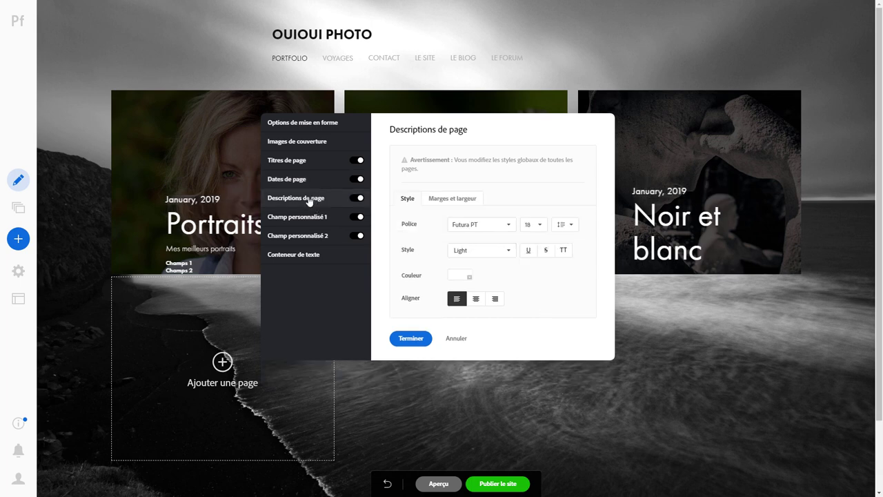
pyautogui.click(309, 218)
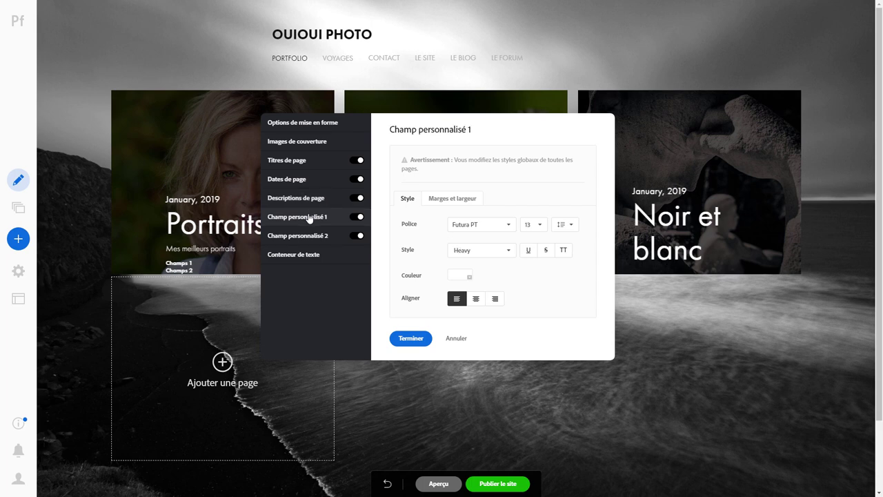
pyautogui.click(509, 251)
pyautogui.click(478, 269)
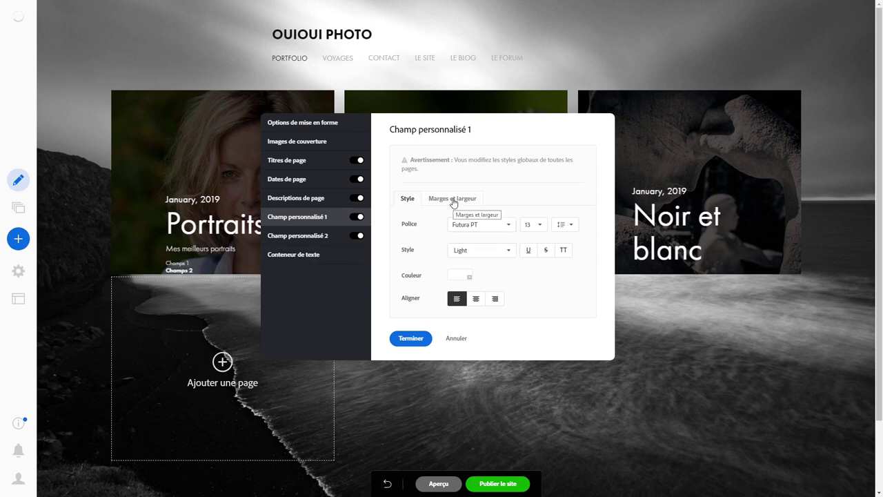
pyautogui.click(324, 238)
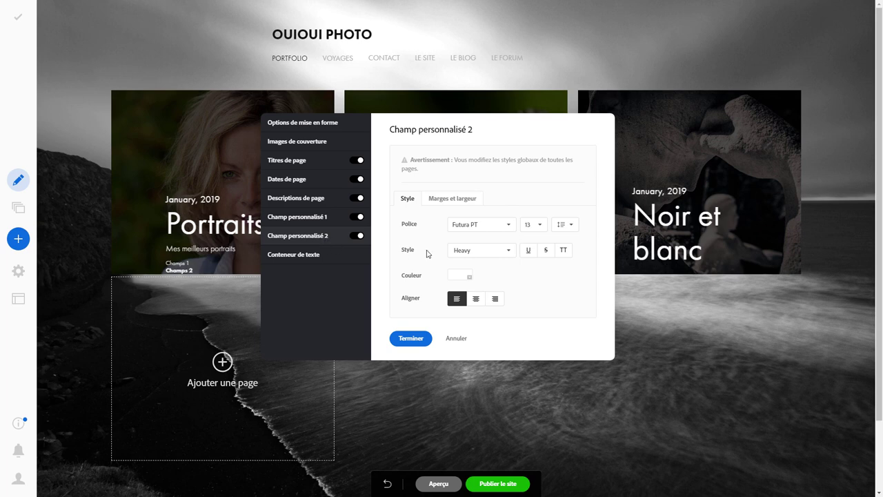
pyautogui.click(498, 252)
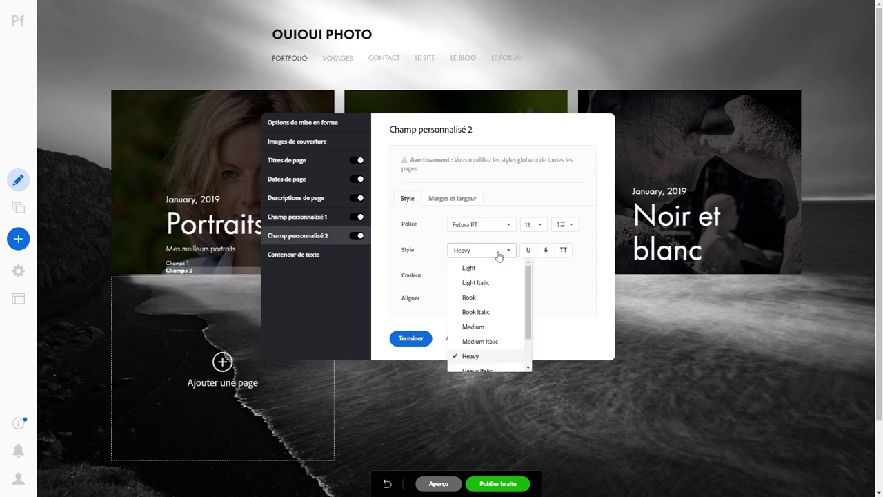
pyautogui.click(499, 254)
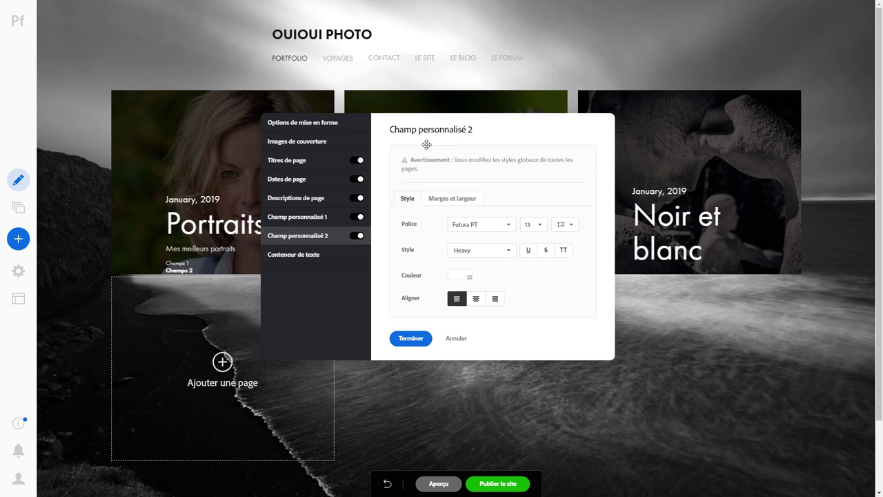
pyautogui.click(298, 122)
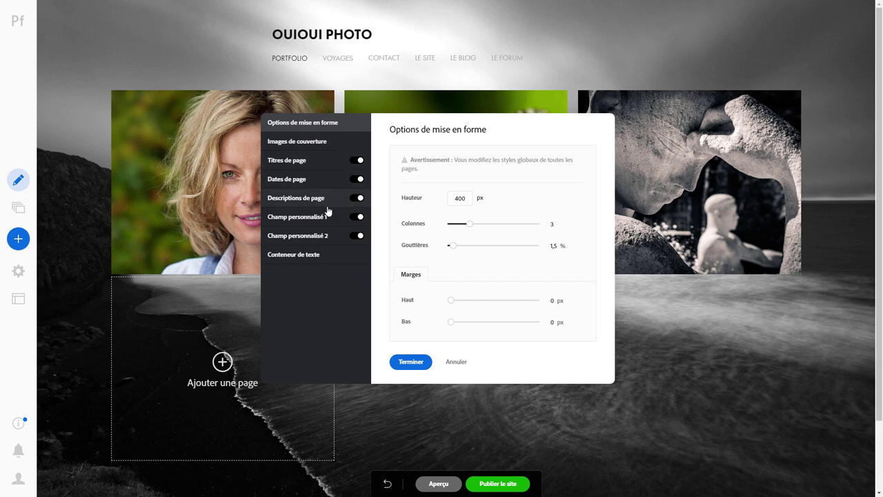
# Give cover images a blue Incrustation overlay at about 8% opacity, with N&B left unchecked
pyautogui.click(319, 143)
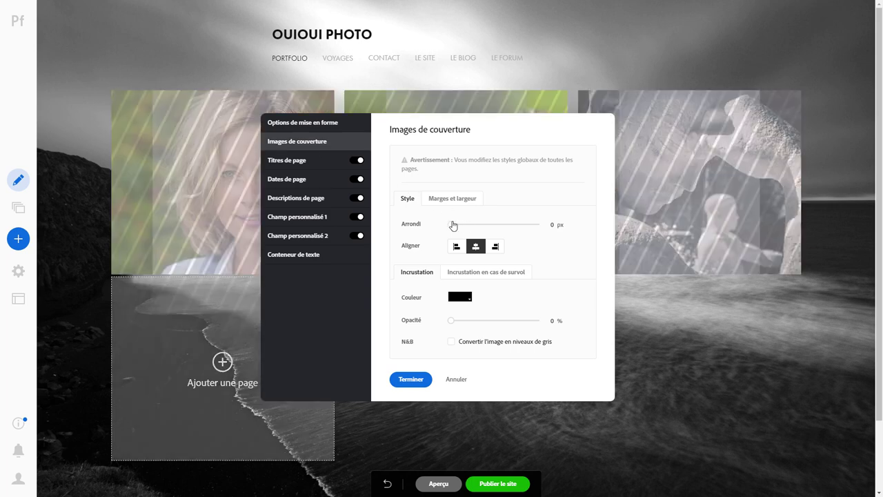
pyautogui.moveTo(452, 225)
pyautogui.mouseDown()
pyautogui.moveTo(488, 224)
pyautogui.moveTo(432, 226)
pyautogui.mouseUp()
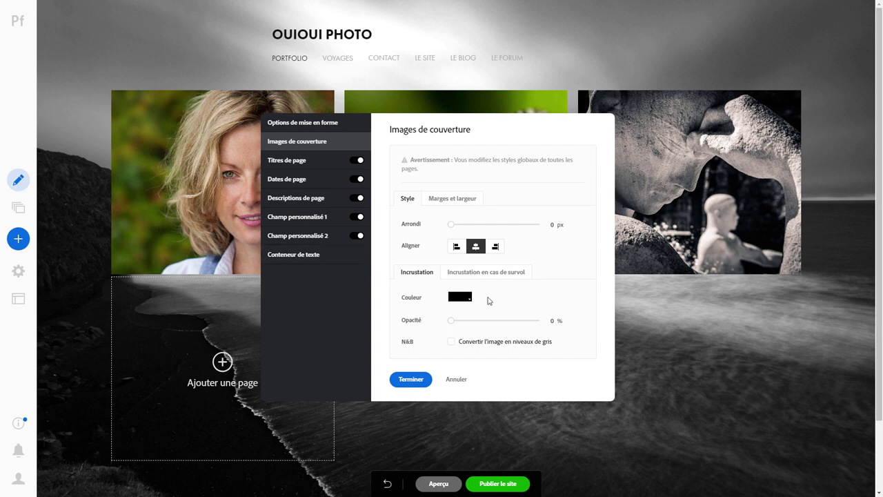
pyautogui.moveTo(453, 325)
pyautogui.mouseDown()
pyautogui.moveTo(491, 325)
pyautogui.moveTo(429, 327)
pyautogui.mouseUp()
pyautogui.click(463, 298)
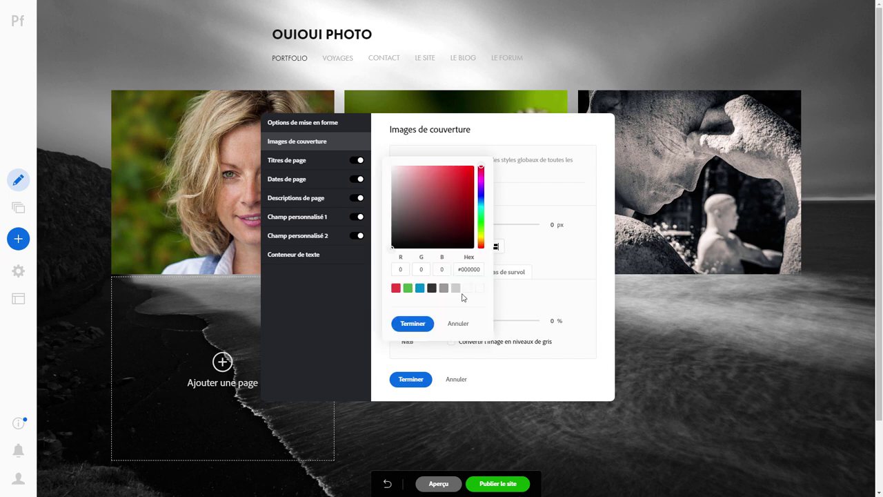
pyautogui.click(420, 289)
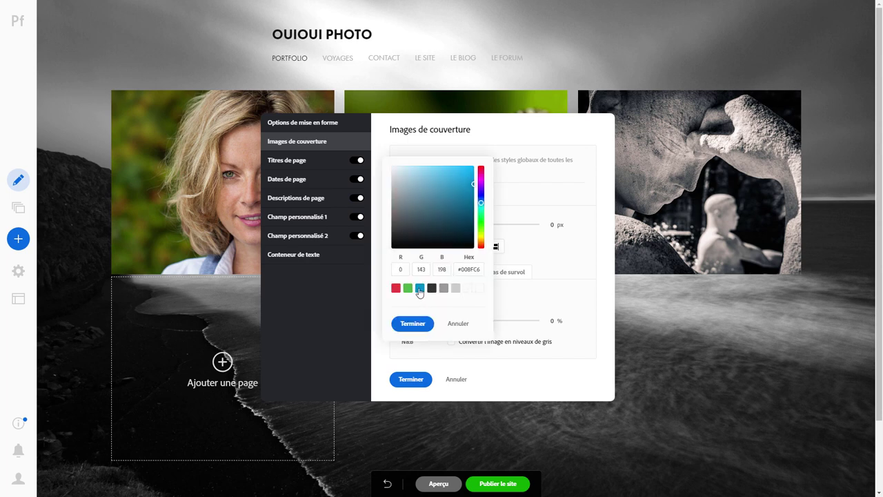
pyautogui.click(413, 323)
pyautogui.moveTo(450, 326)
pyautogui.mouseDown()
pyautogui.moveTo(475, 327)
pyautogui.moveTo(465, 323)
pyautogui.mouseUp()
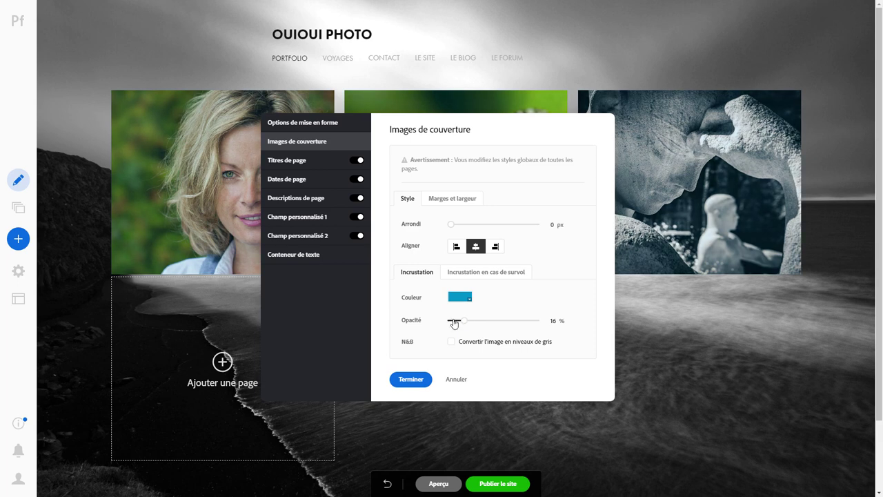
pyautogui.click(451, 341)
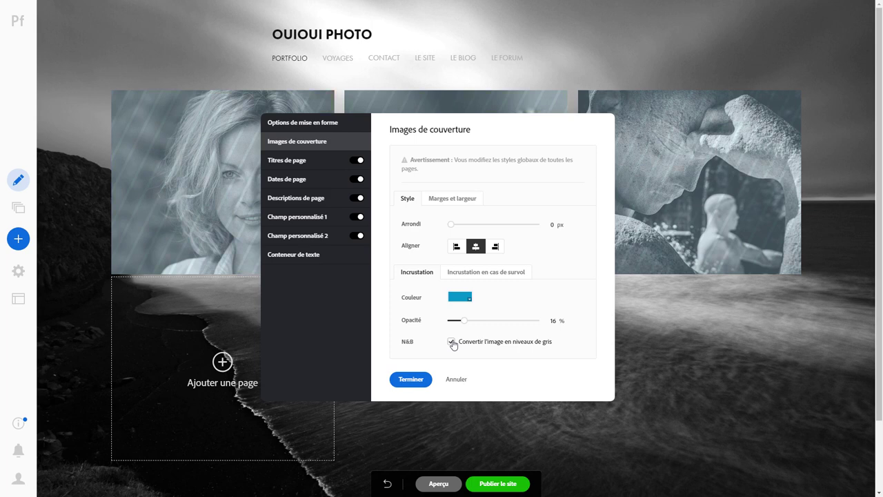
pyautogui.click(452, 342)
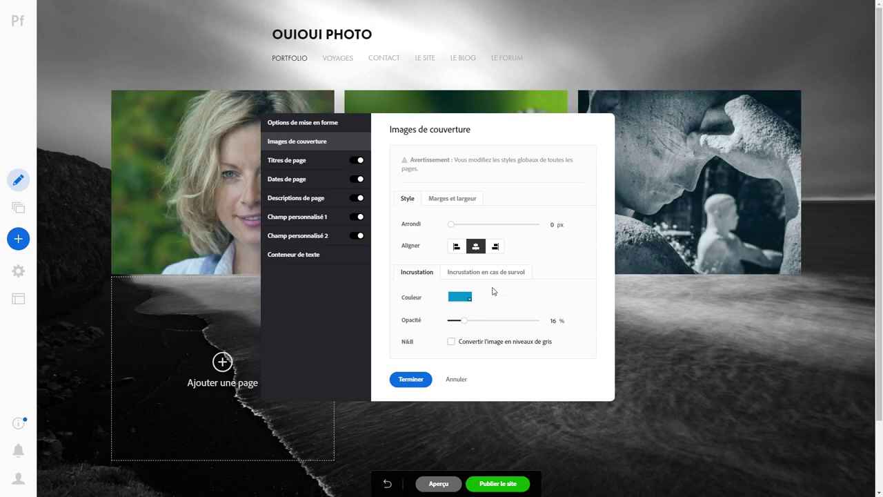
pyautogui.moveTo(463, 325); pyautogui.dragTo(459, 325)
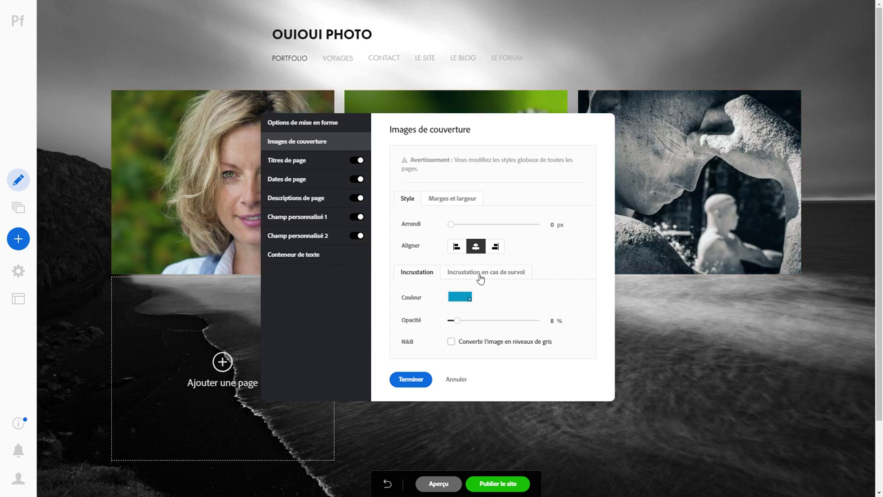
# Set the hover overlay to N&B with a red colour at 9% opacity
pyautogui.click(481, 274)
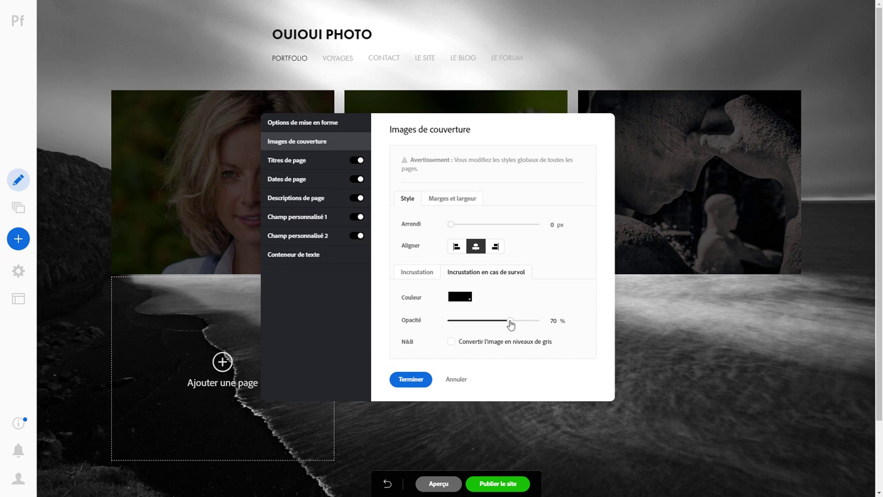
pyautogui.moveTo(511, 324); pyautogui.dragTo(481, 327)
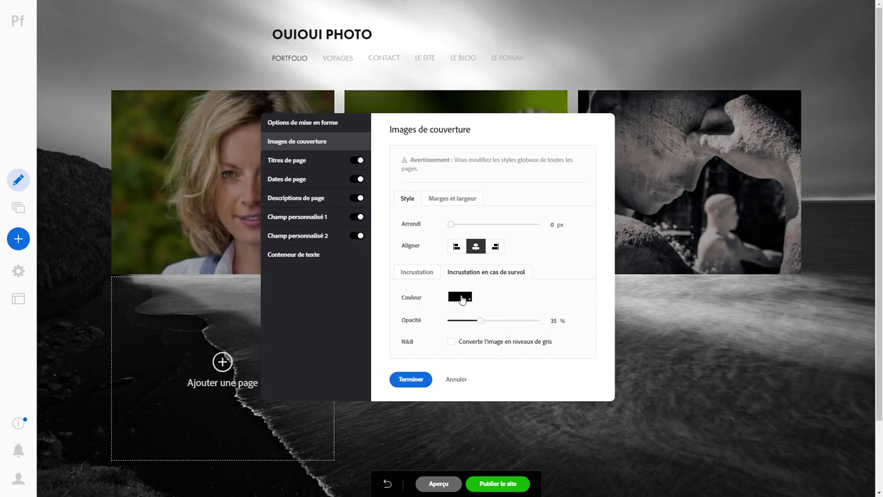
pyautogui.click(462, 299)
pyautogui.click(408, 288)
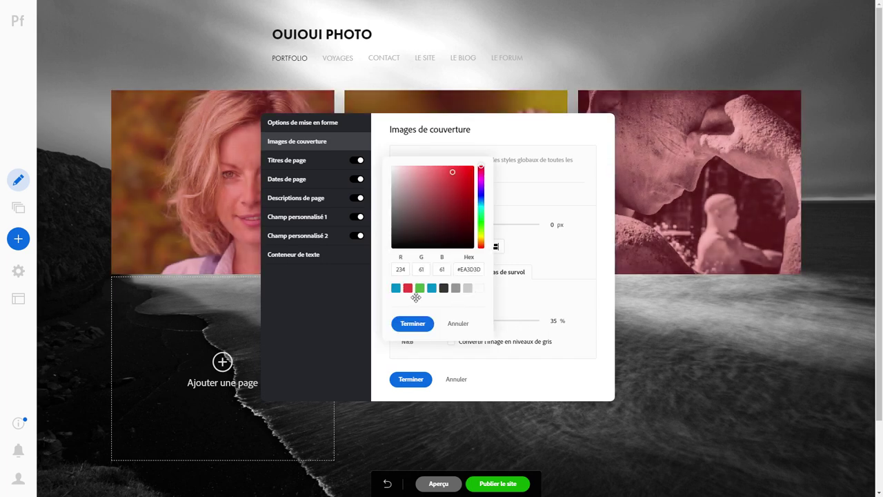
pyautogui.click(499, 345)
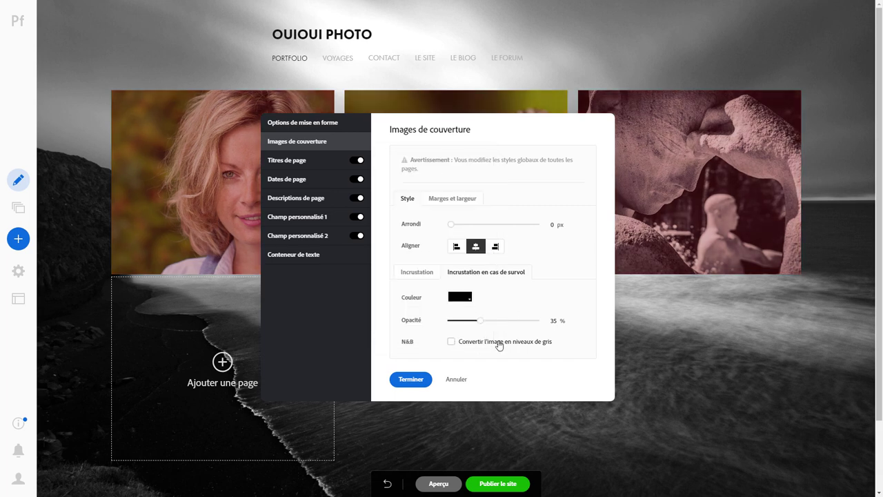
pyautogui.click(452, 343)
pyautogui.click(461, 299)
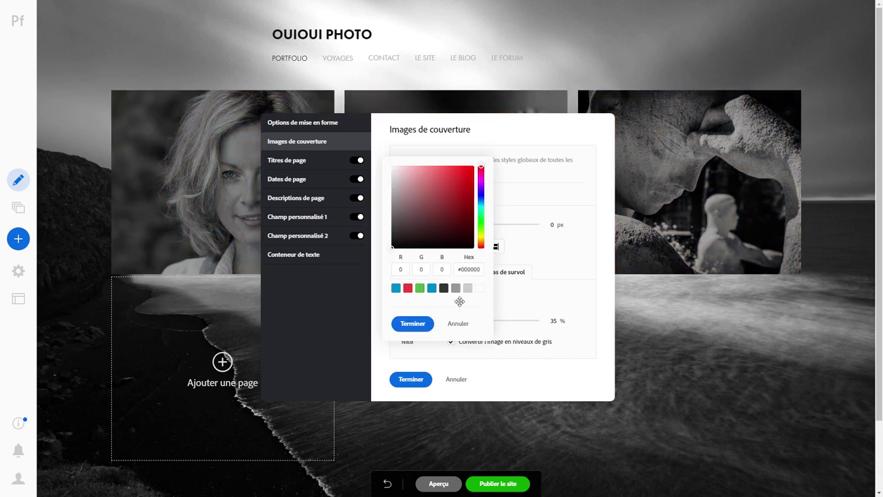
pyautogui.click(408, 288)
pyautogui.click(414, 323)
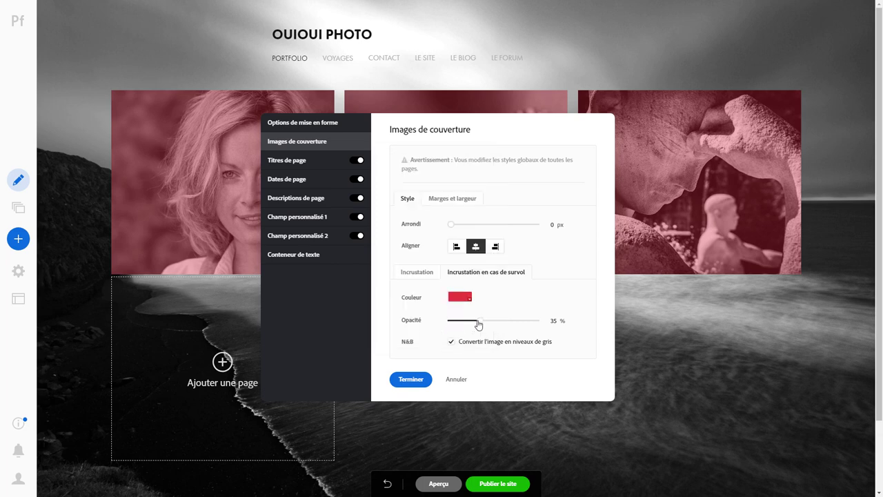
pyautogui.moveTo(480, 322)
pyautogui.mouseDown()
pyautogui.moveTo(456, 322)
pyautogui.moveTo(459, 329)
pyautogui.mouseUp()
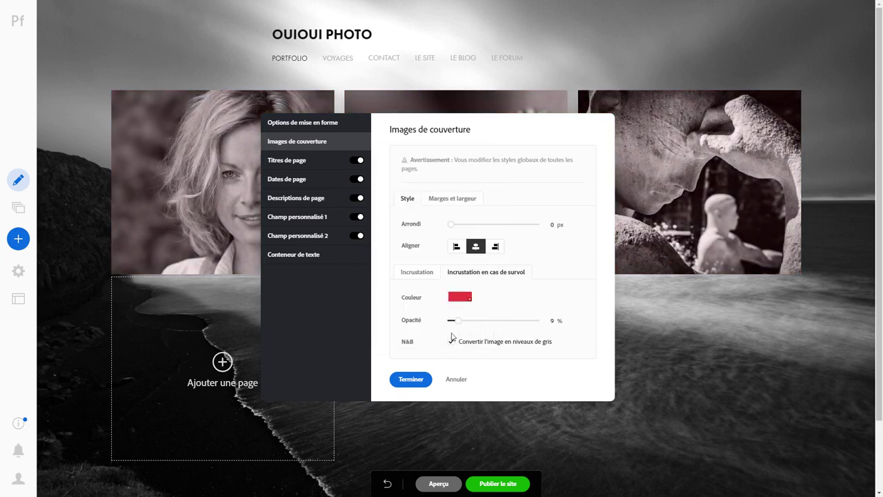
pyautogui.click(418, 379)
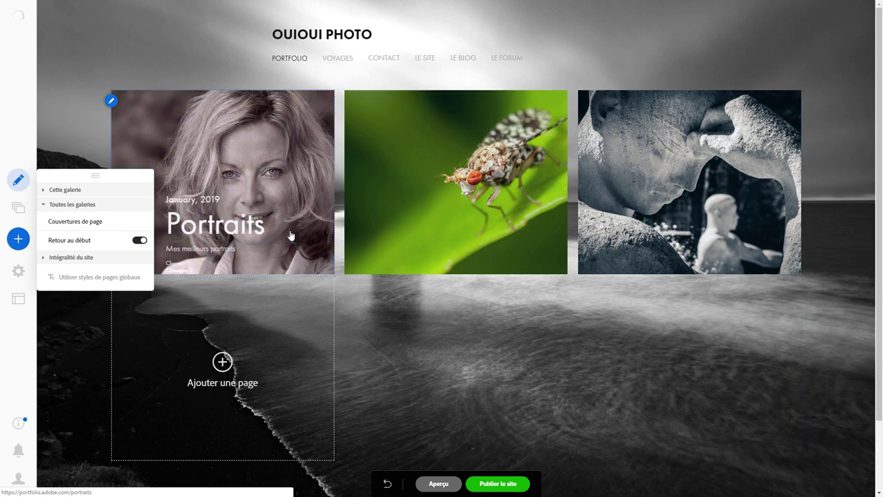
pyautogui.moveTo(223, 183)
pyautogui.click(100, 221)
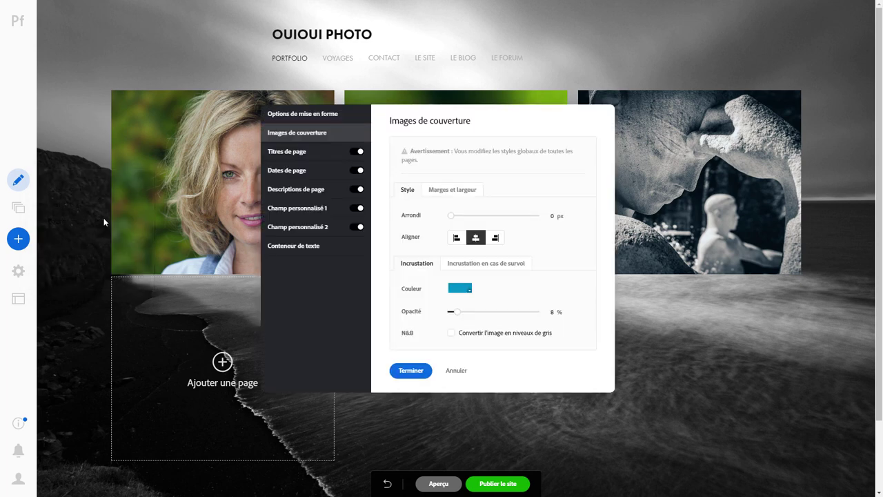
pyautogui.click(305, 116)
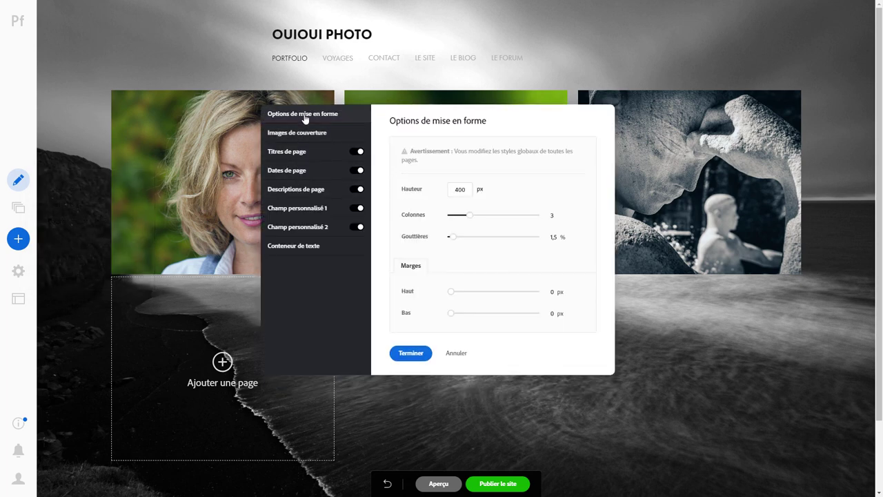
pyautogui.click(305, 135)
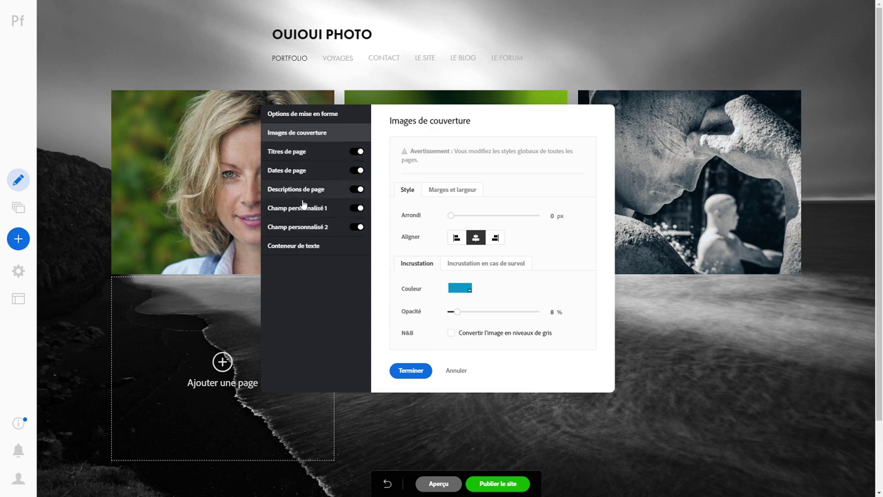
pyautogui.click(412, 371)
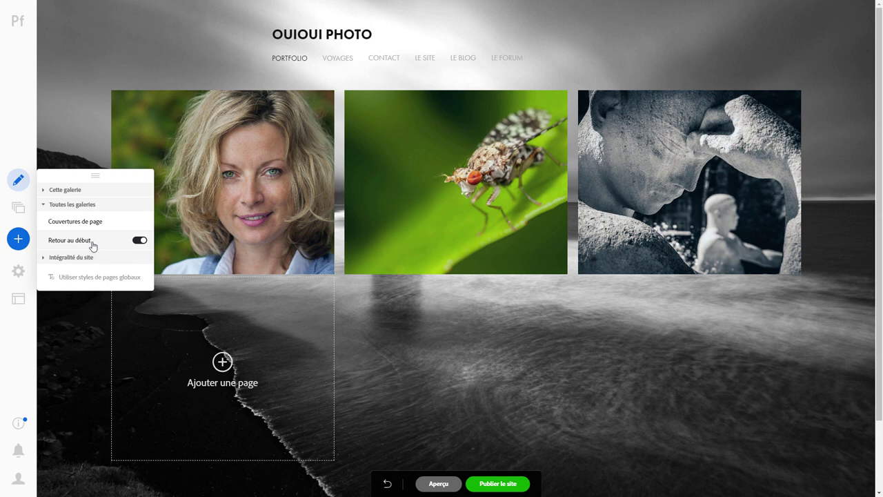
# Jump back to the top, expand Cette galerie, and go to the VOYAGES gallery
pyautogui.scroll(-2, 587, 260)
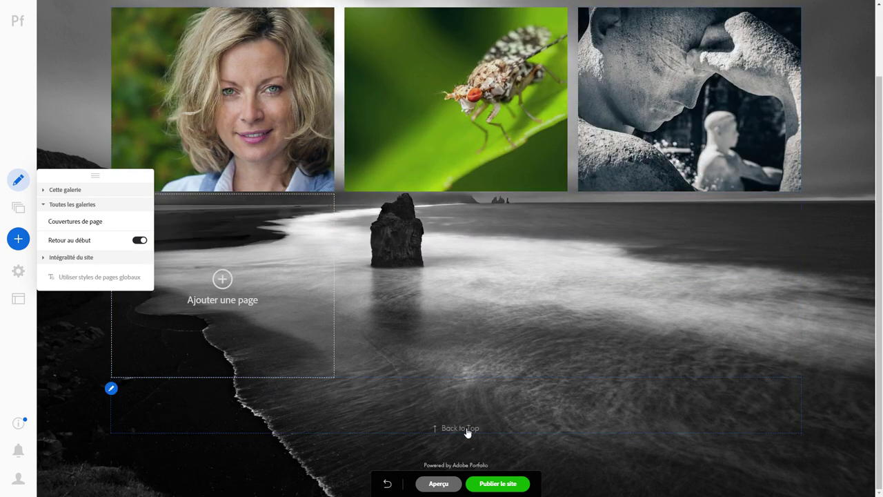
pyautogui.click(142, 240)
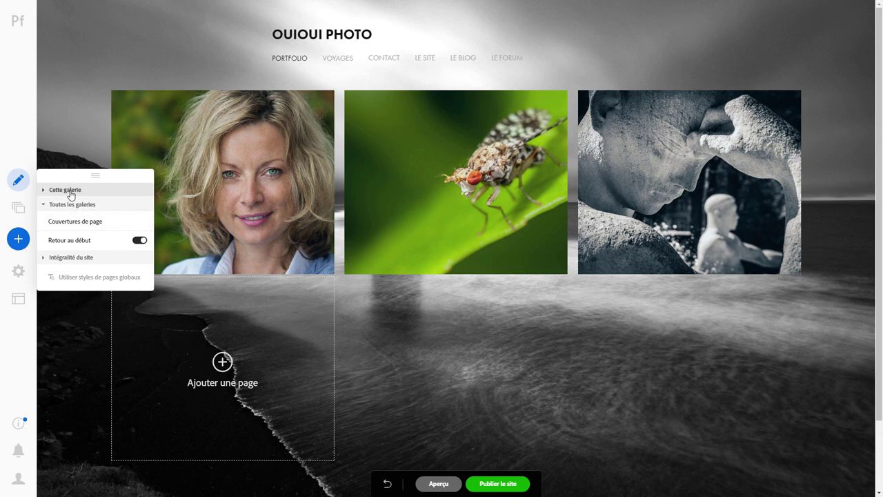
pyautogui.click(70, 196)
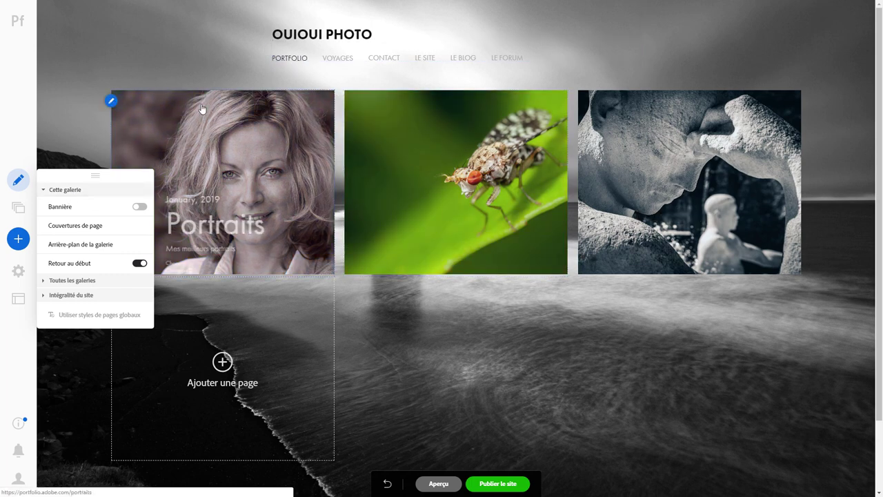
pyautogui.click(340, 64)
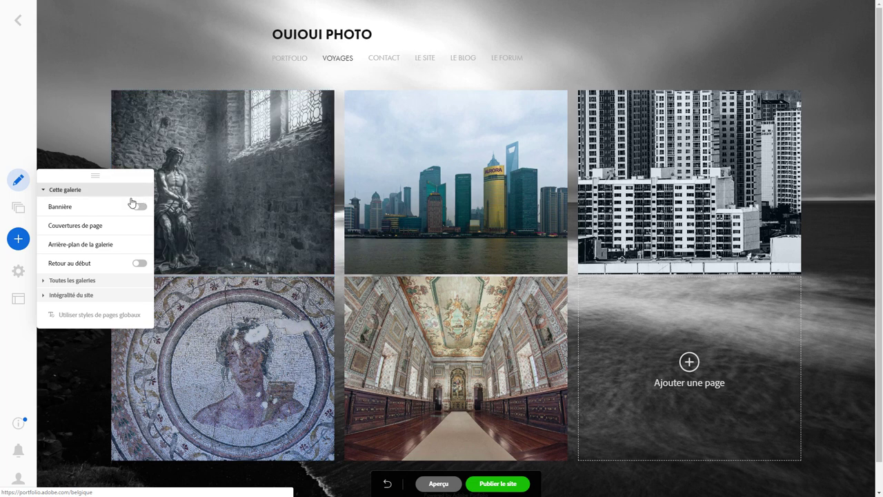
# Set the Voyages layout to 5 columns with 200 px thumbnail height and apply
pyautogui.click(101, 226)
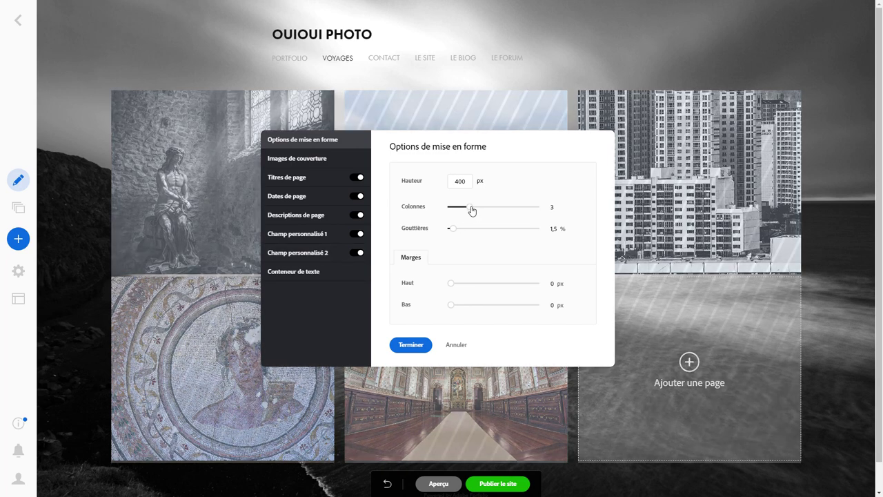
pyautogui.moveTo(472, 210); pyautogui.dragTo(477, 211)
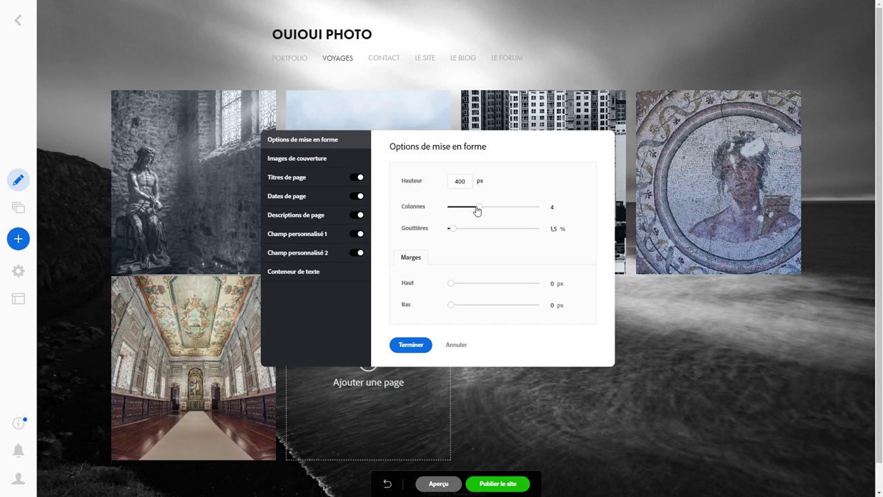
pyautogui.moveTo(477, 211); pyautogui.dragTo(487, 211)
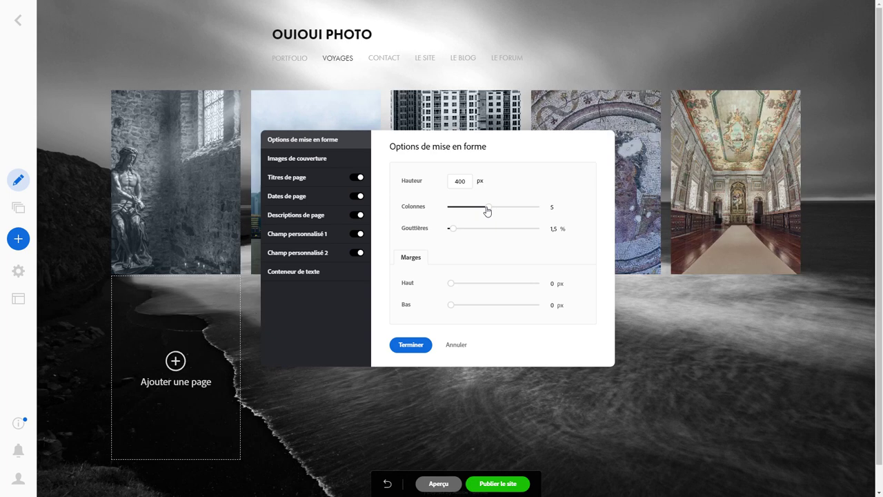
pyautogui.click(468, 181)
pyautogui.doubleClick(449, 182)
pyautogui.write('200')
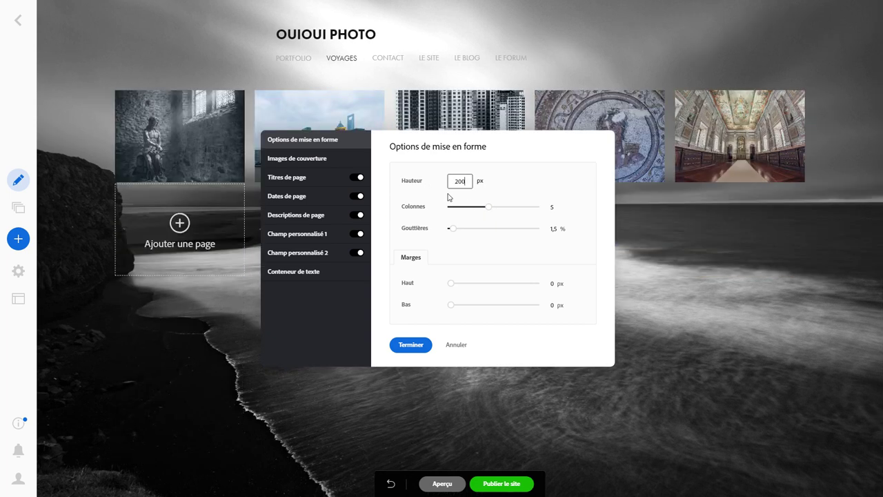
pyautogui.click(411, 344)
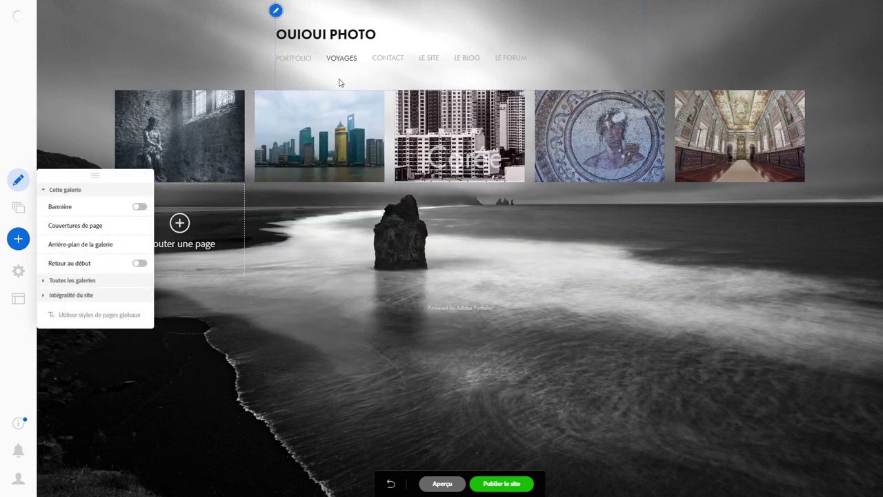
# Return to the VOYAGES page and switch on its Bannière toggle under Cette galerie
pyautogui.click(297, 61)
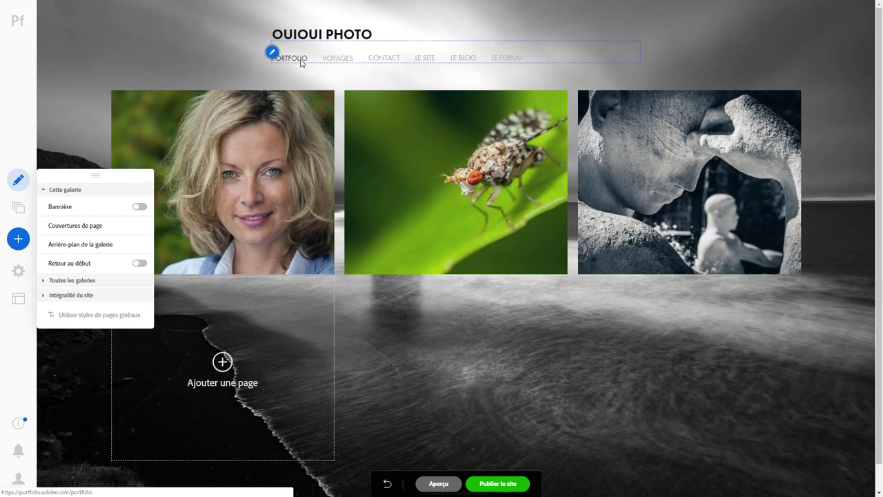
pyautogui.click(338, 58)
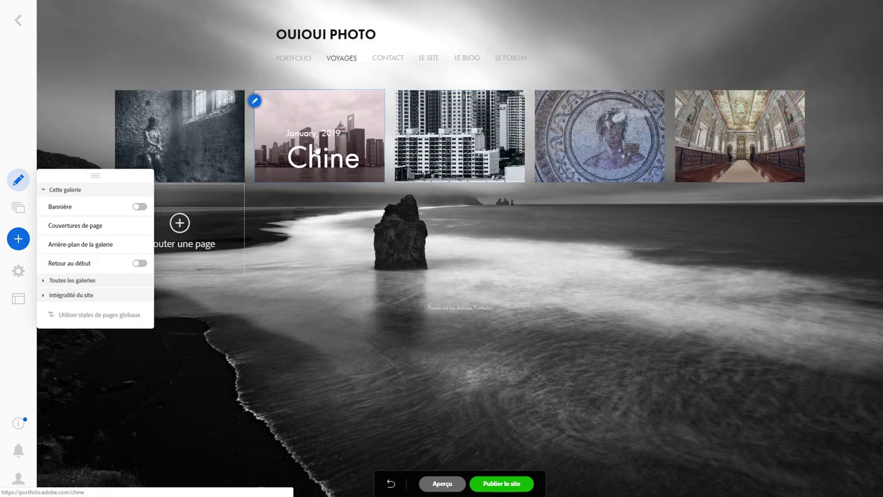
pyautogui.click(140, 207)
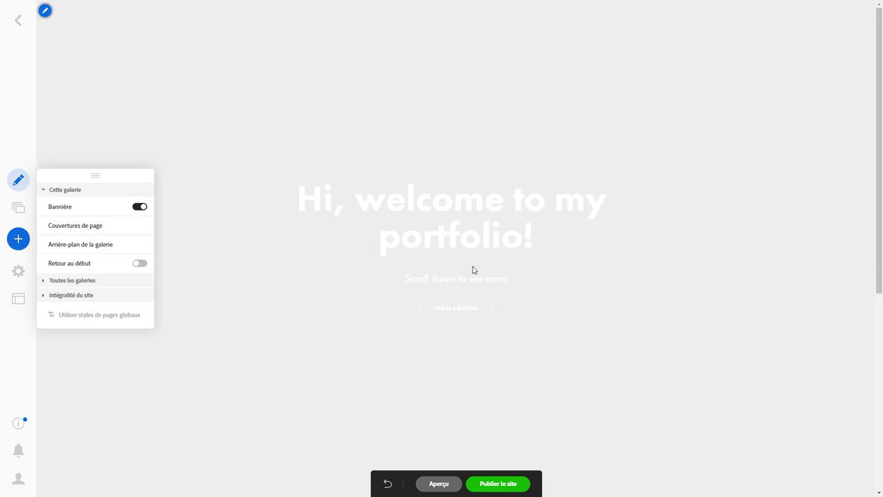
pyautogui.moveTo(456, 217)
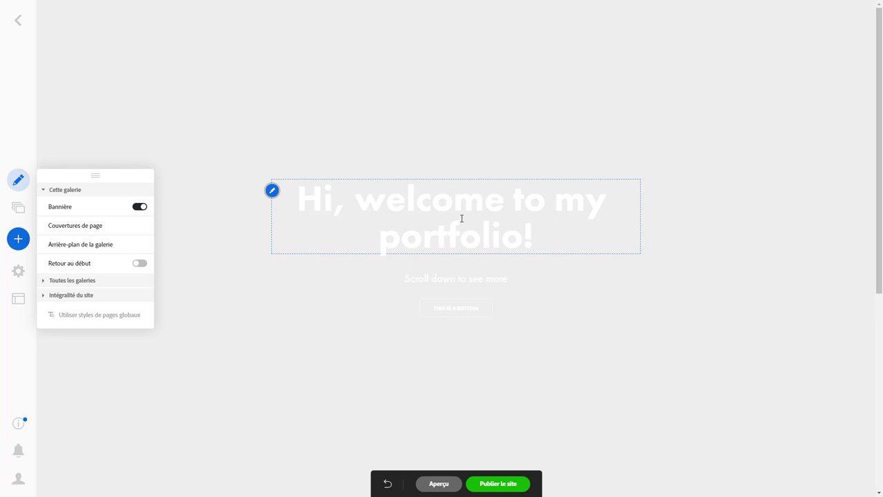
# Switch off the Voyages gallery banner, leaving page cover and gallery background settings unchanged
pyautogui.click(140, 208)
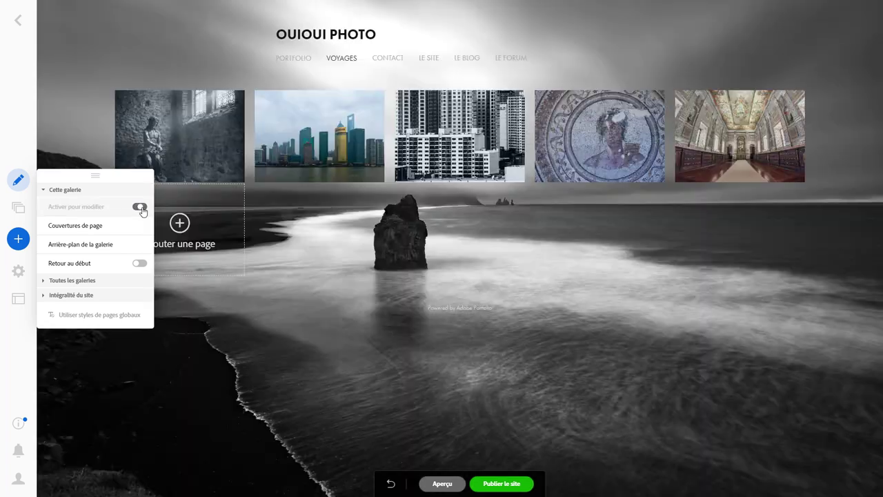
pyautogui.click(121, 233)
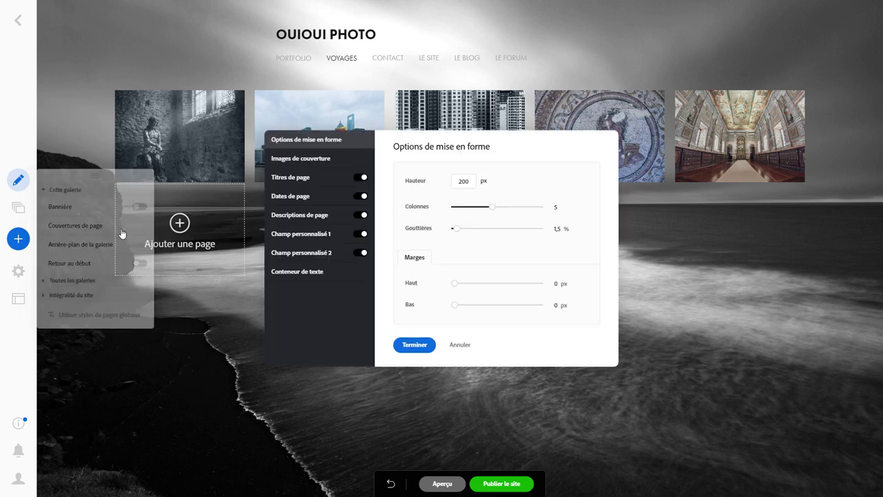
pyautogui.click(460, 345)
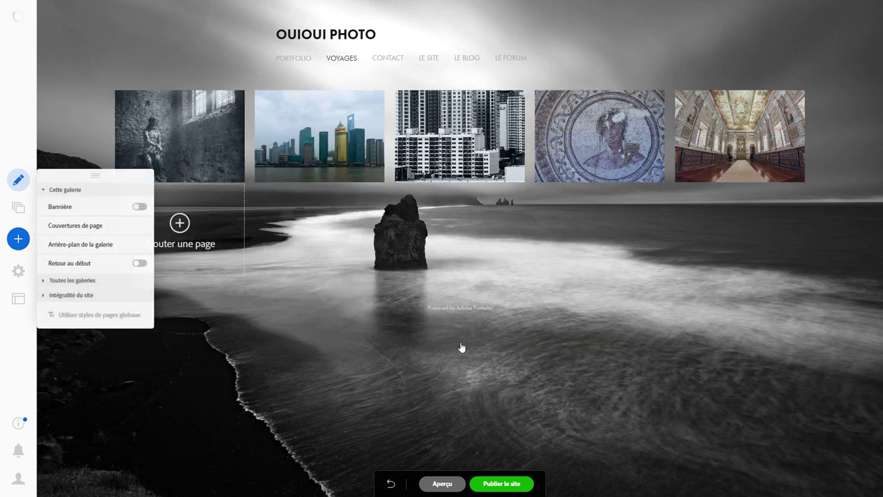
pyautogui.click(112, 247)
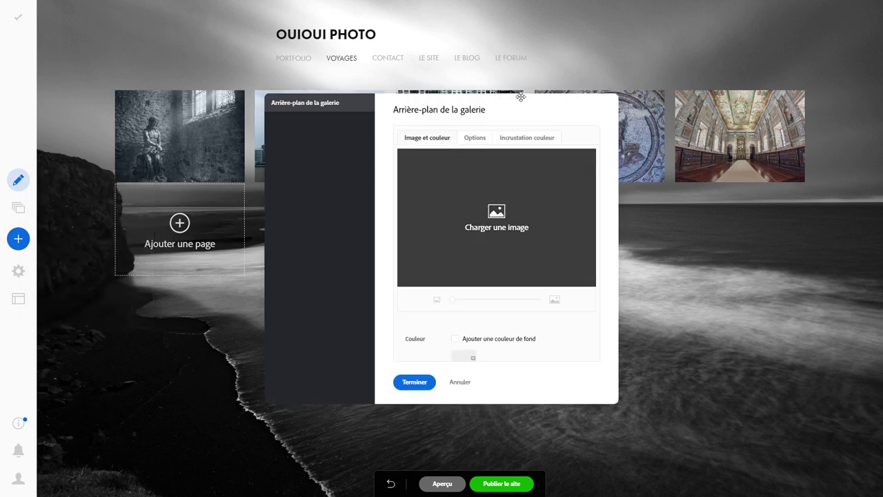
pyautogui.click(460, 383)
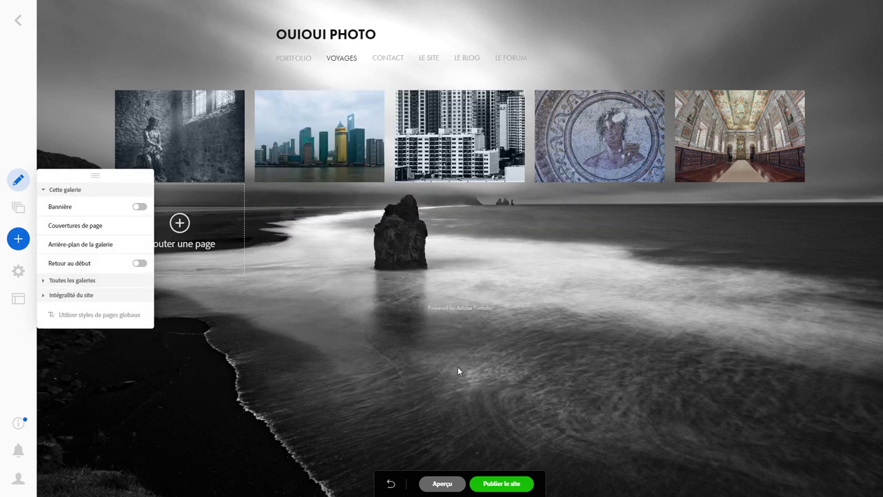
pyautogui.click(142, 264)
# Turn on Retour au début for the Voyages gallery, then review the all-galleries and site-wide settings
pyautogui.click(141, 263)
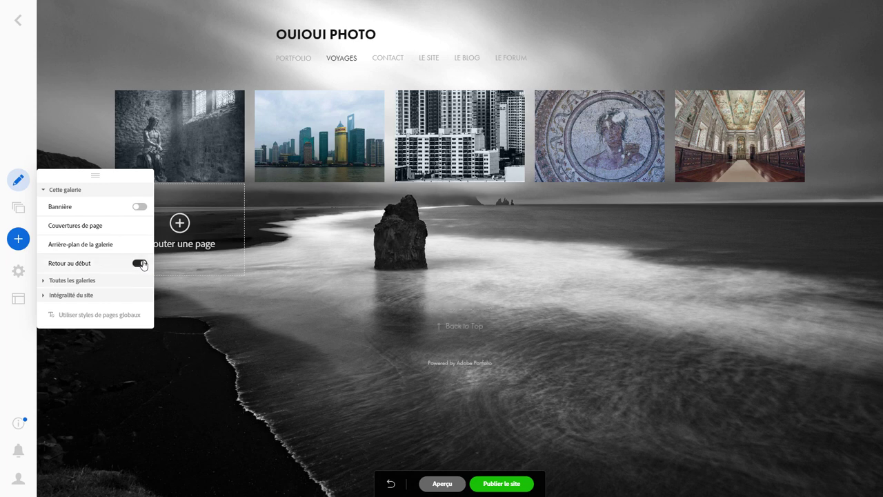
pyautogui.click(45, 280)
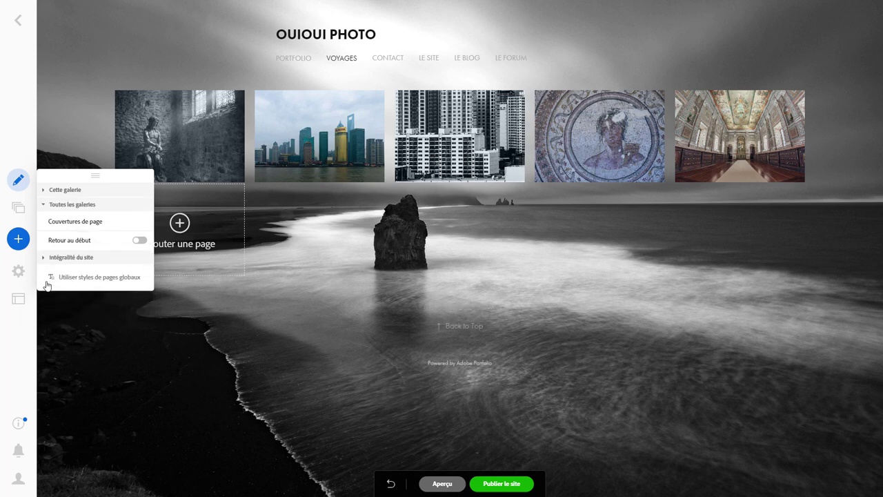
pyautogui.click(75, 236)
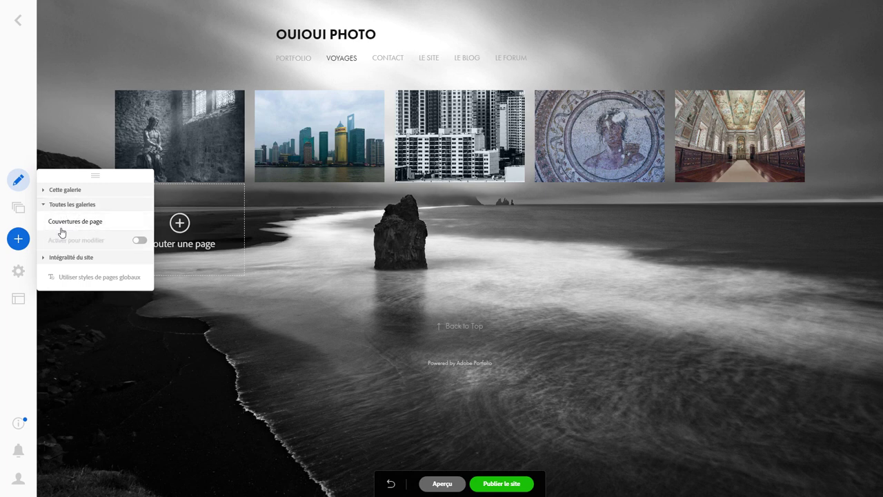
pyautogui.click(44, 257)
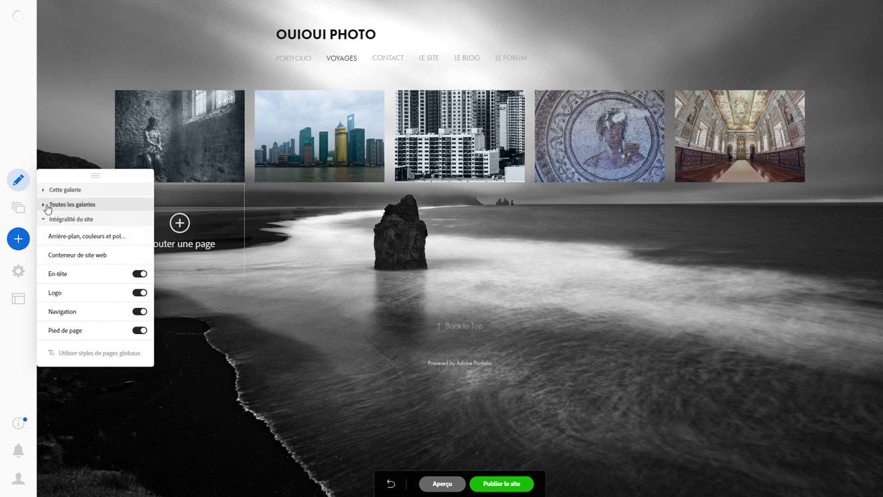
pyautogui.click(46, 205)
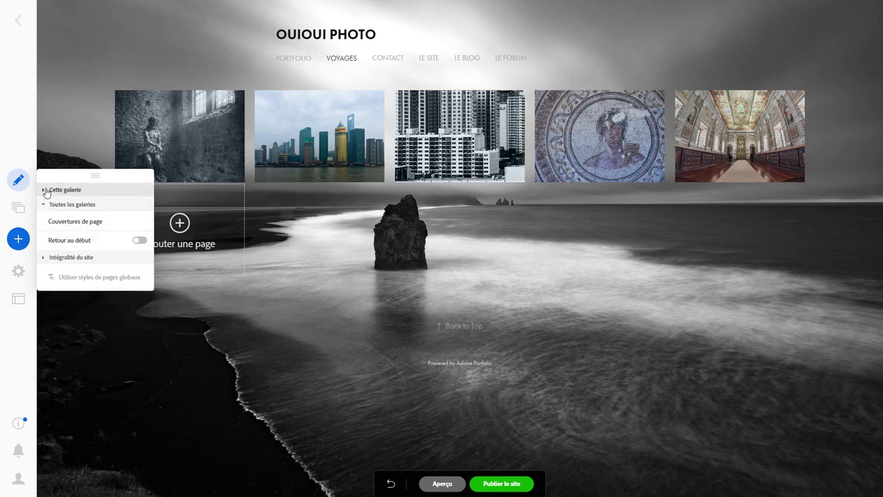
pyautogui.click(45, 190)
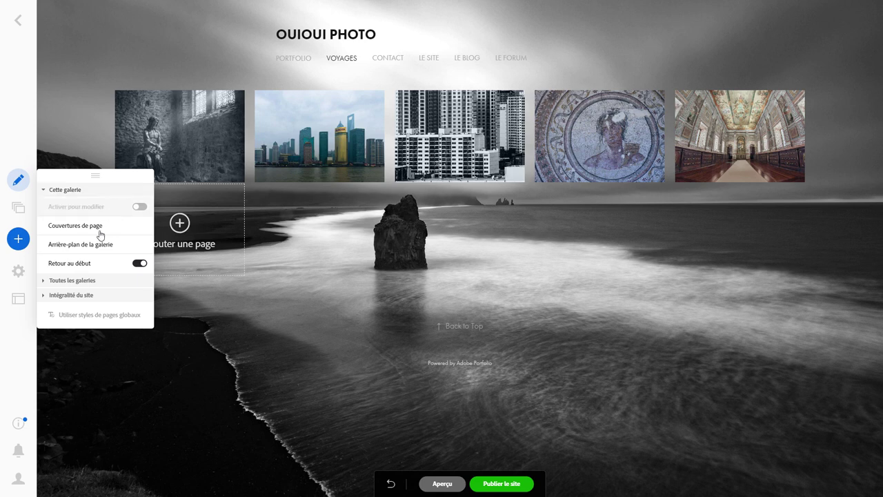